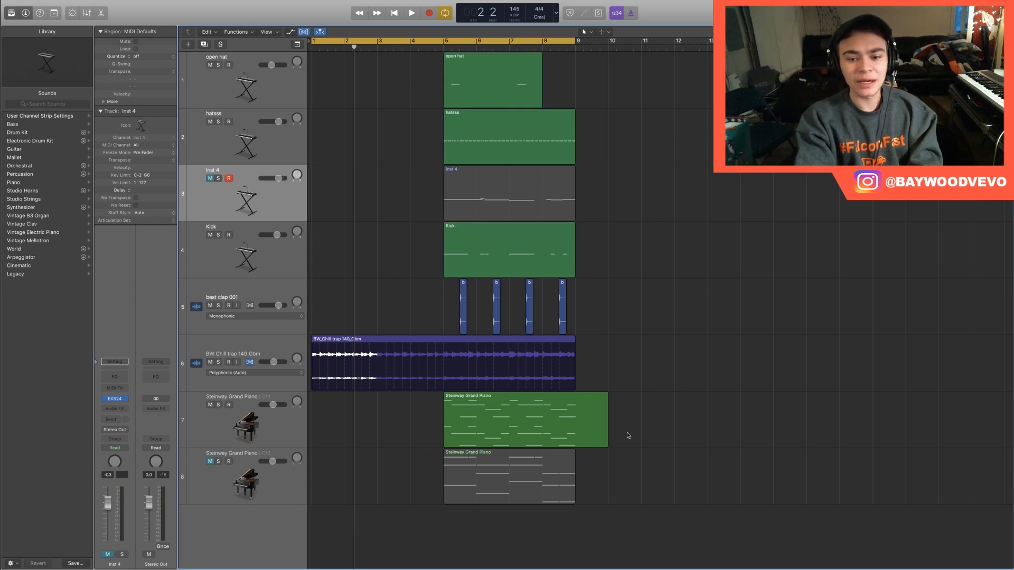
Step: Trim the upper Steinway Grand Piano region to end at bar 9 and play back the arrangement
drag(608, 450, 575, 451)
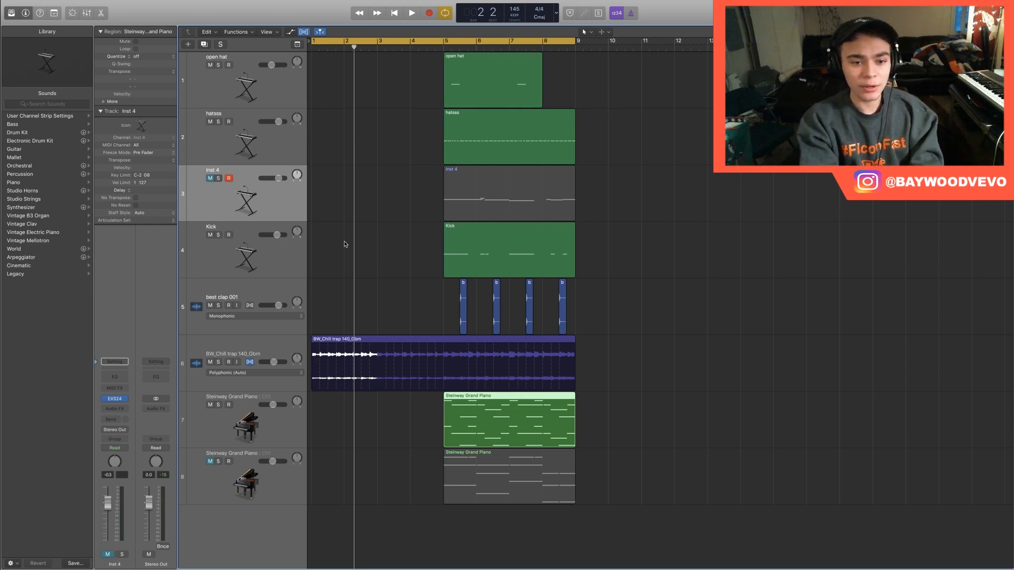
key(space)
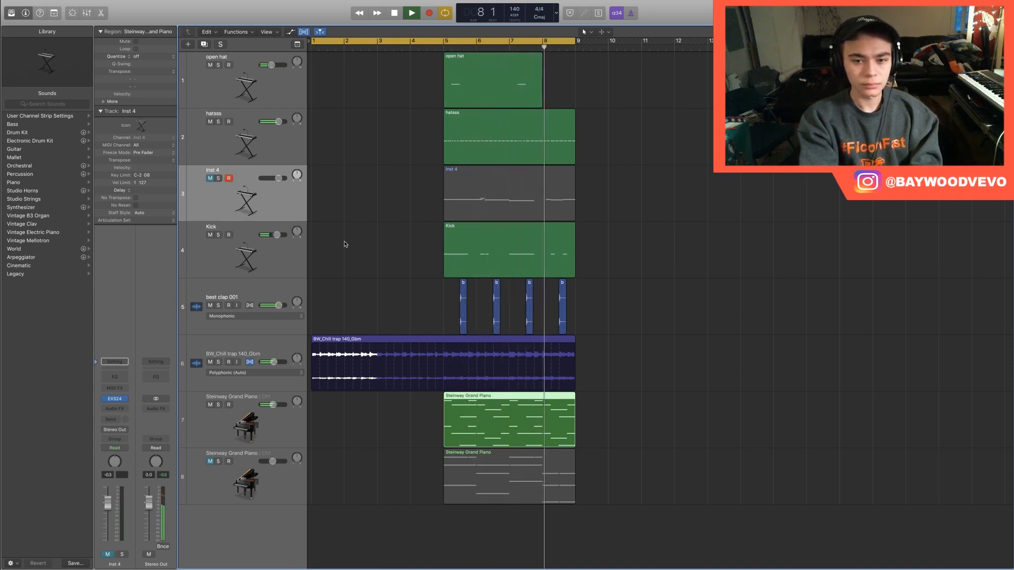
key(space)
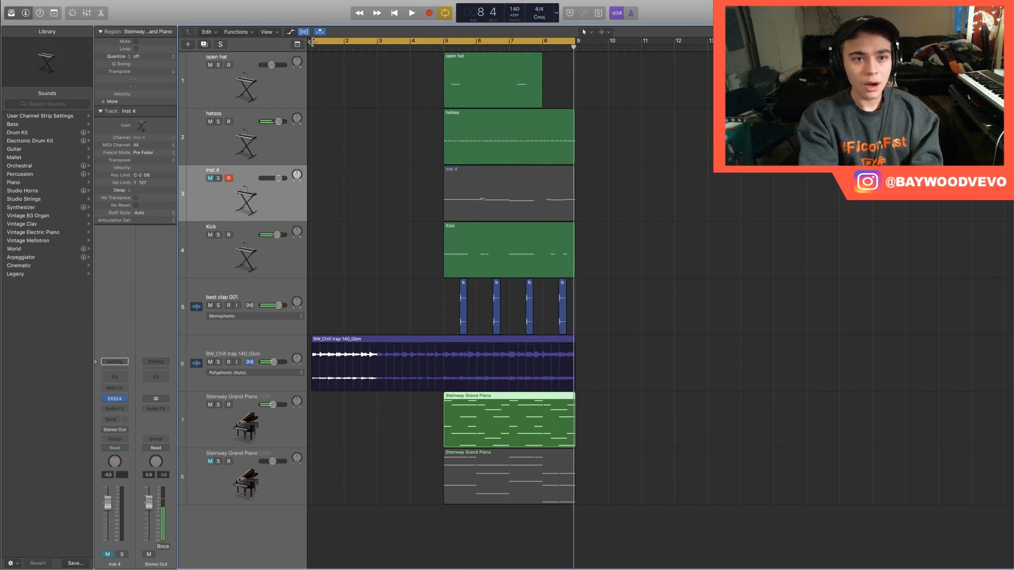
Step: Shorten the cycle range to bars 5 through 9, solo the Inst 4 track and play it briefly
drag(311, 41, 444, 41)
click(218, 179)
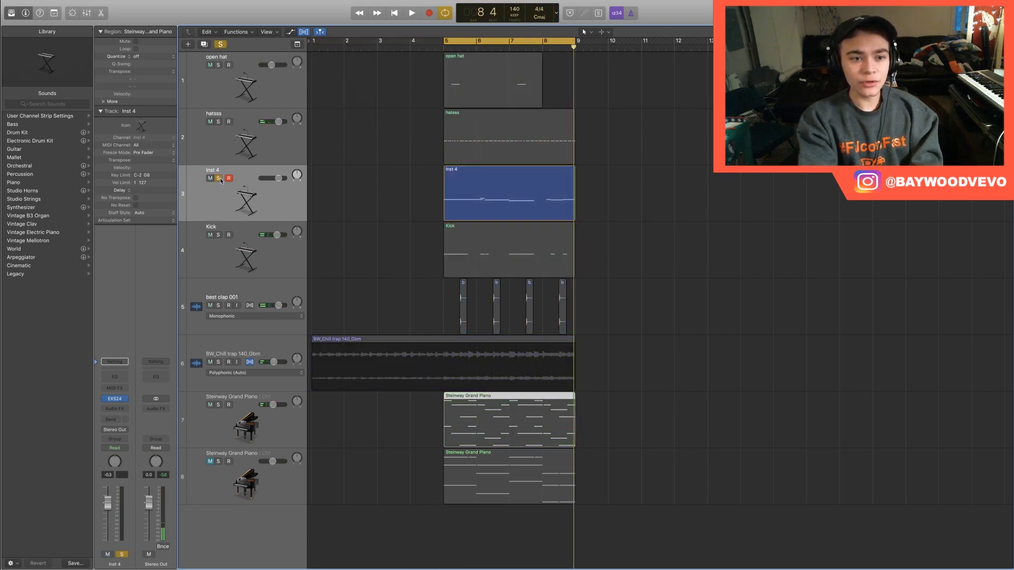
key(space)
key(space)
Step: Open the Inst 4 region in an enlarged Piano Roll, solo the Kick alongside it, and select all of the region's notes
double_click(470, 192)
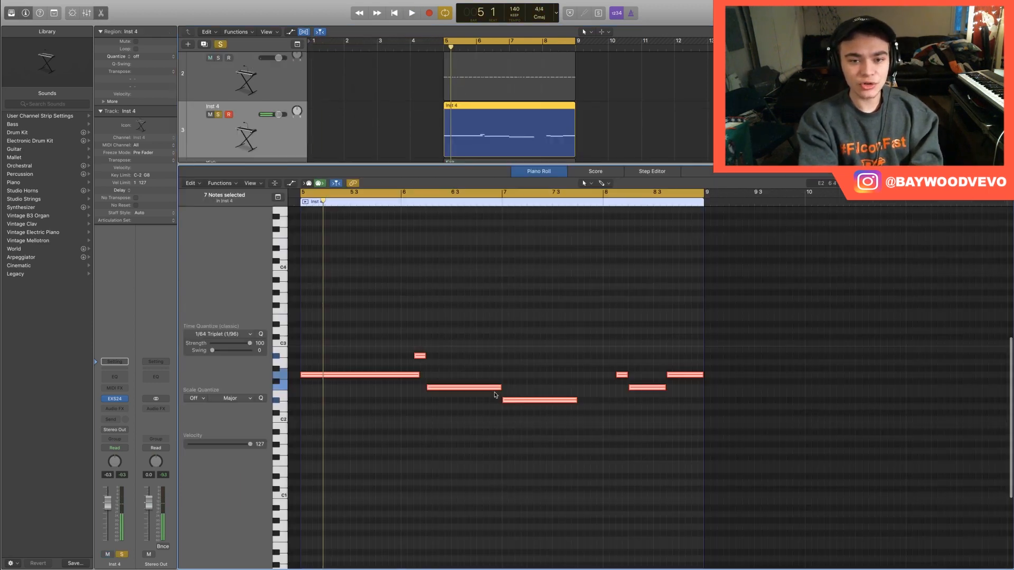
scroll(227, 126, down, 4)
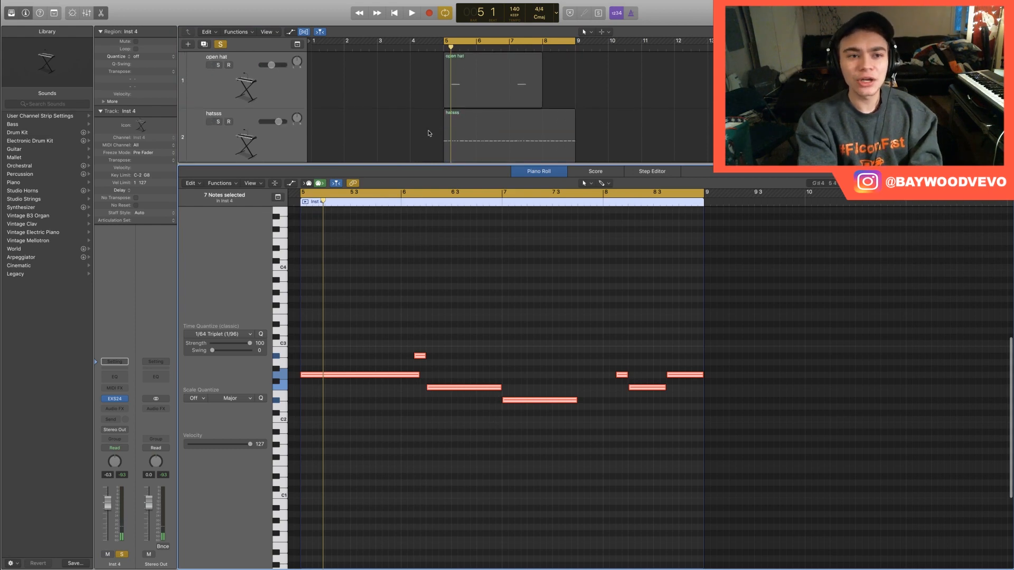
scroll(227, 125, up, 2)
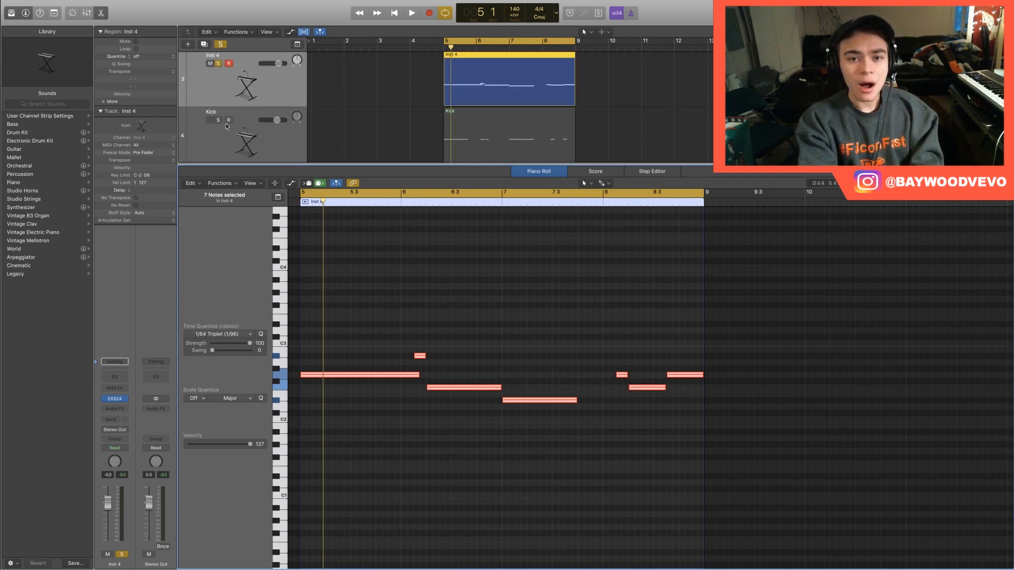
click(449, 362)
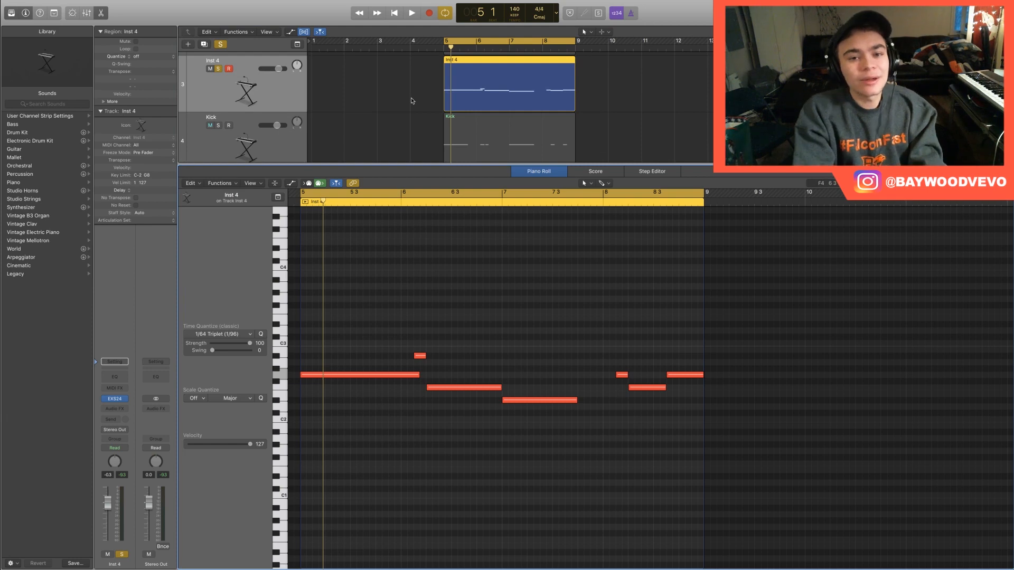
drag(407, 163, 404, 306)
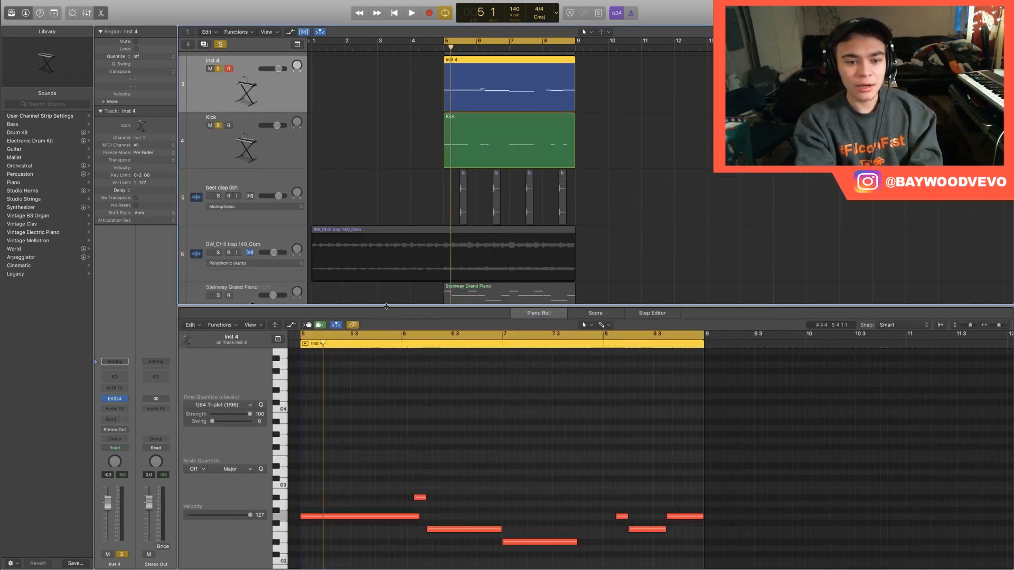
drag(386, 307, 388, 119)
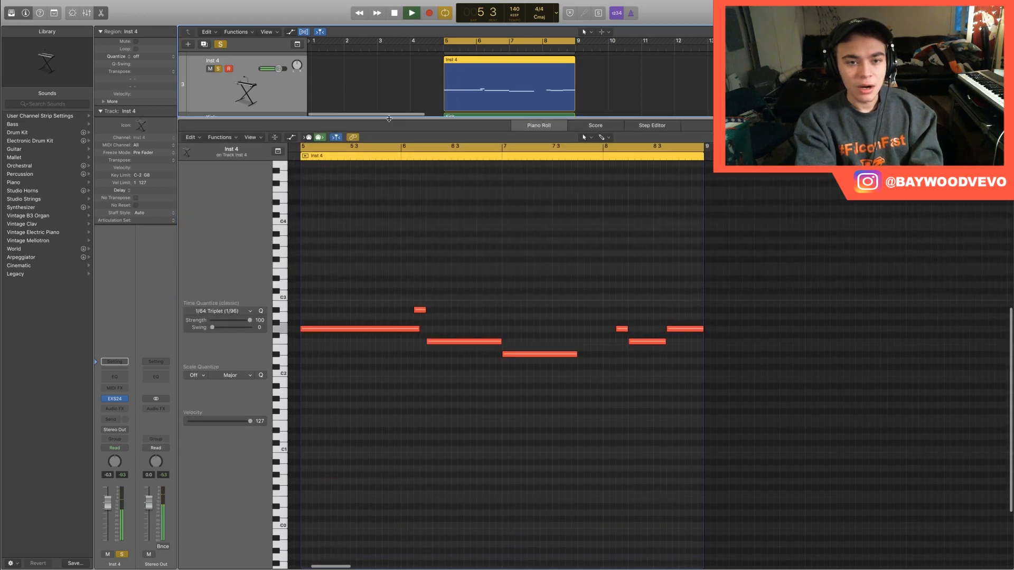
drag(779, 435, 340, 213)
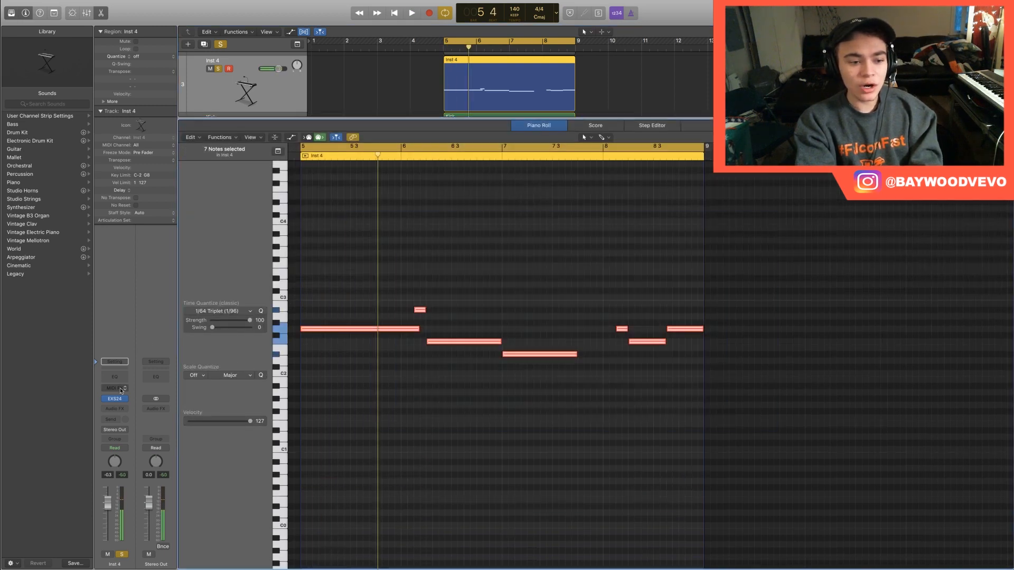
Step: Remove the EXS24 sampler from the Inst 4 channel, leaving its instrument slot without a plug-in
click(126, 400)
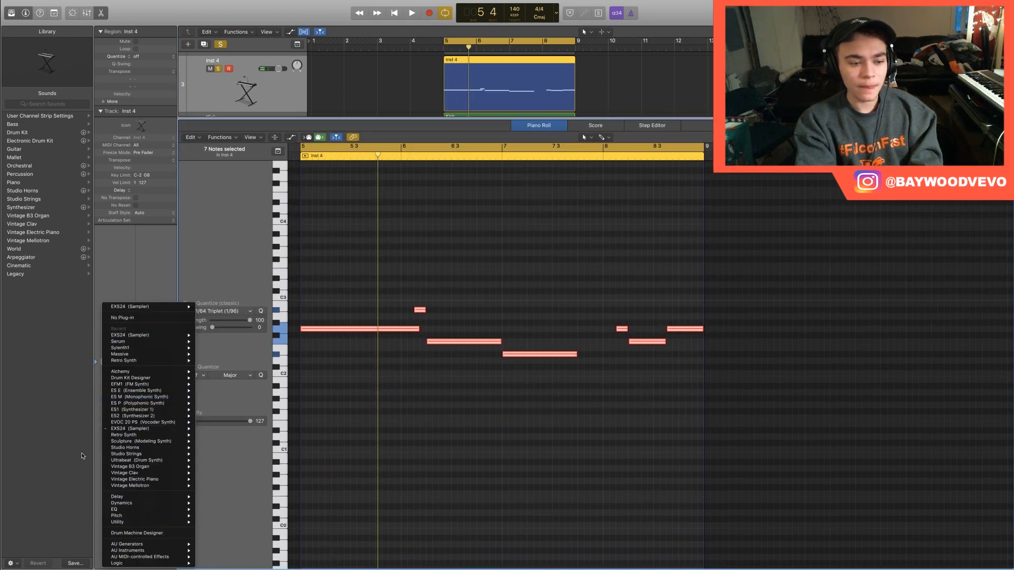
click(117, 317)
click(119, 400)
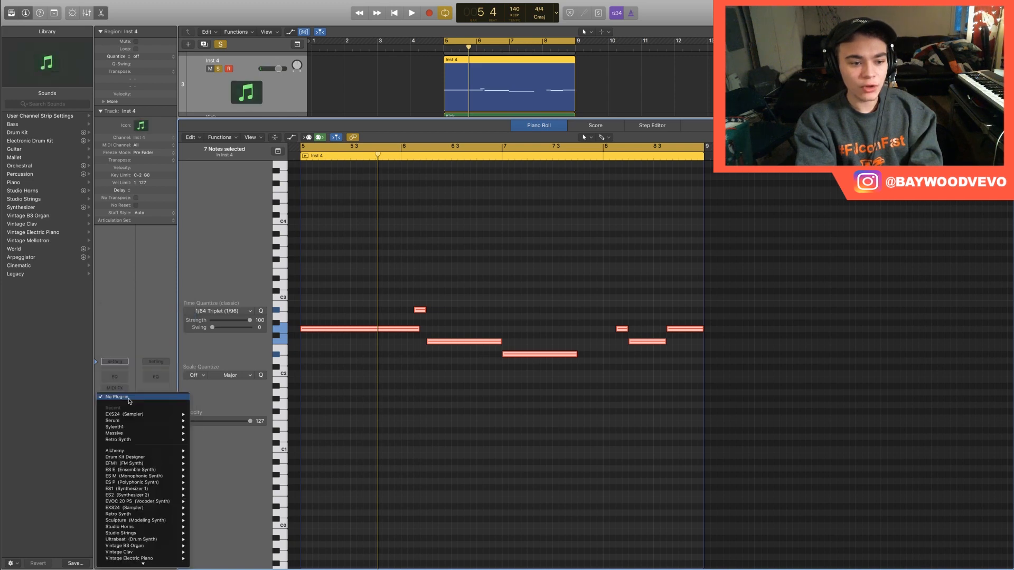
click(136, 381)
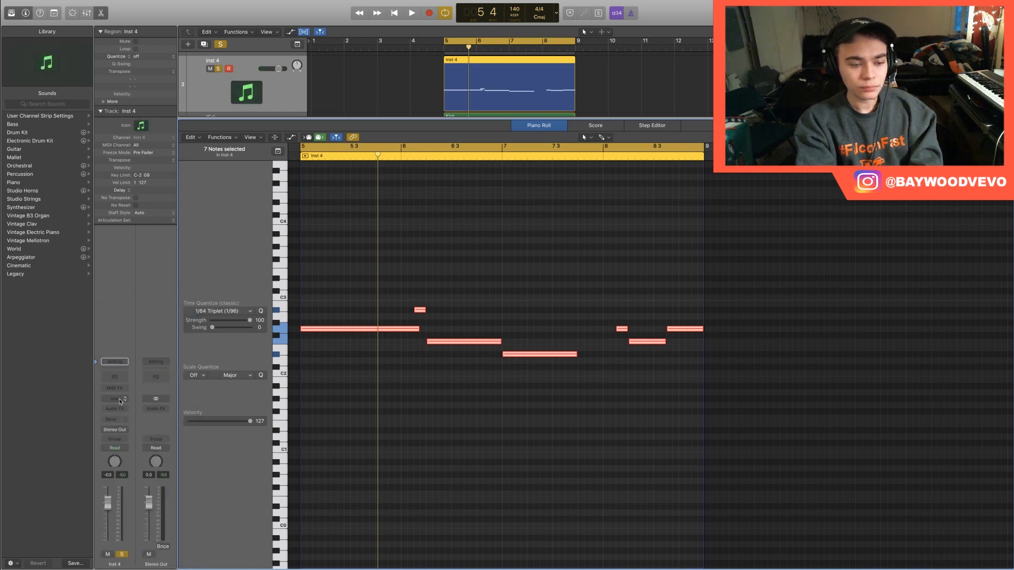
click(120, 401)
click(240, 139)
Step: Create one new software instrument track below Inst 4 with a stereo EXS24 (Sampler) as its instrument
drag(244, 120, 248, 180)
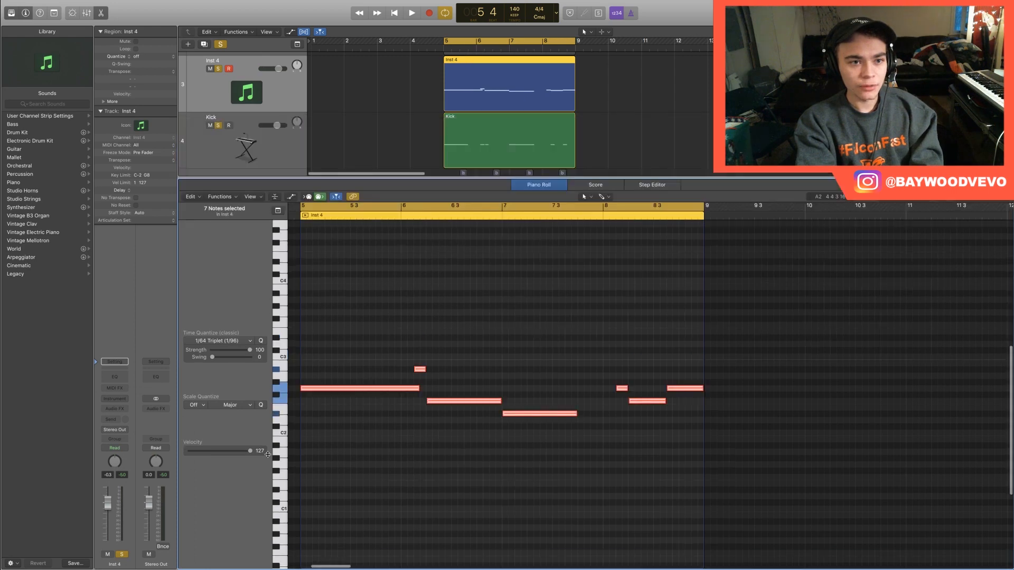
drag(268, 454, 268, 502)
click(188, 44)
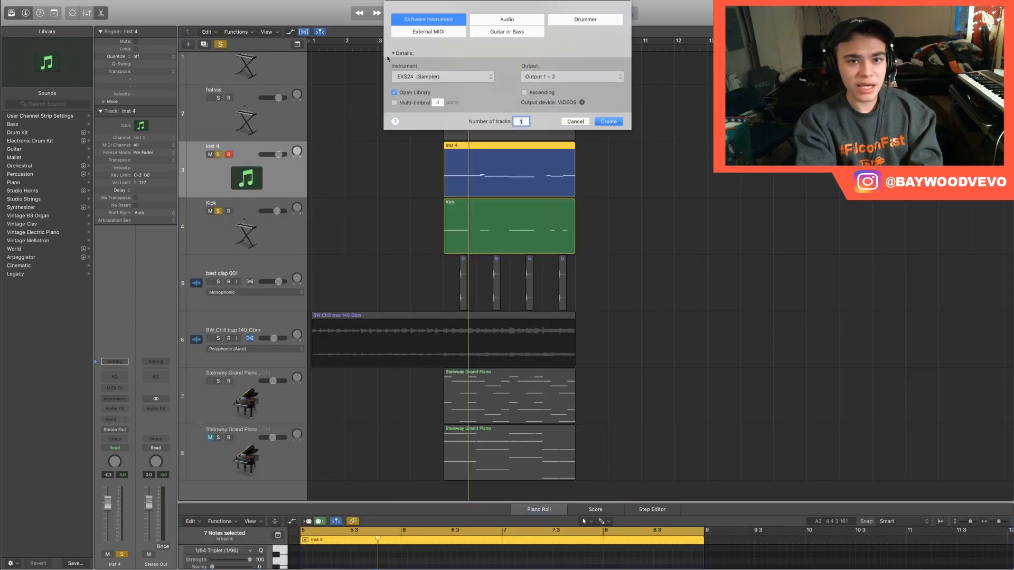
click(446, 77)
mouse_move(453, 176)
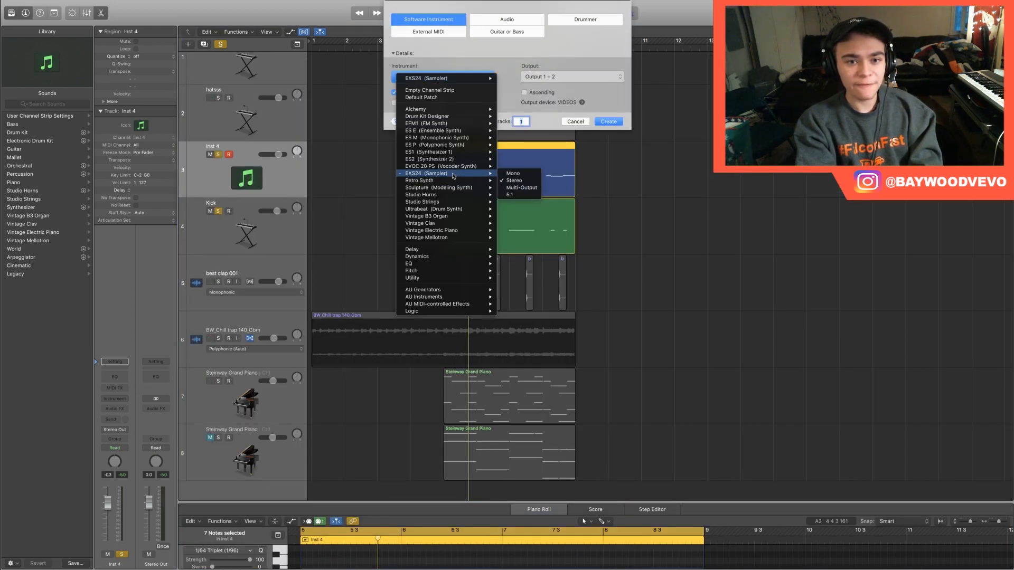
click(511, 180)
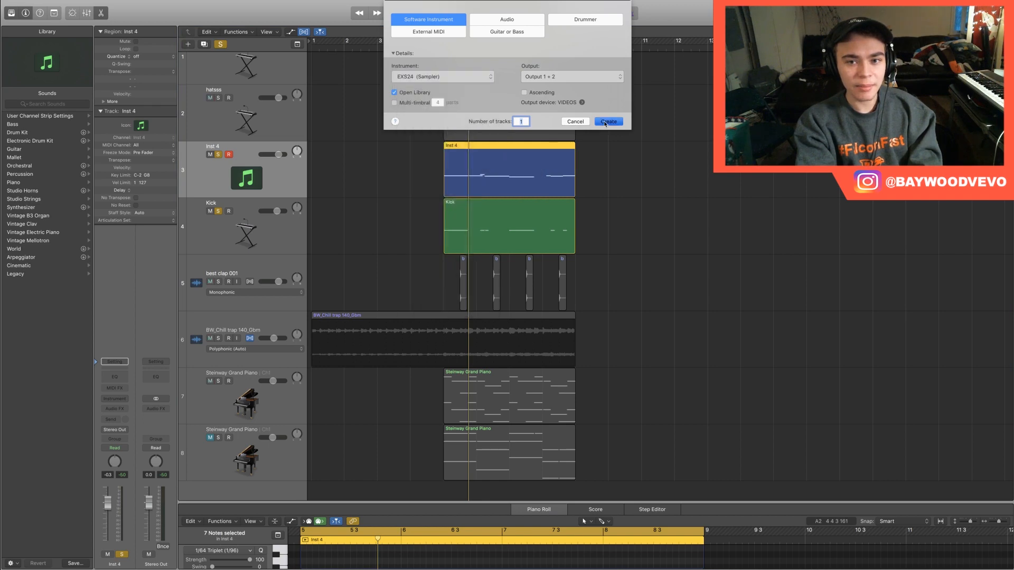
click(607, 122)
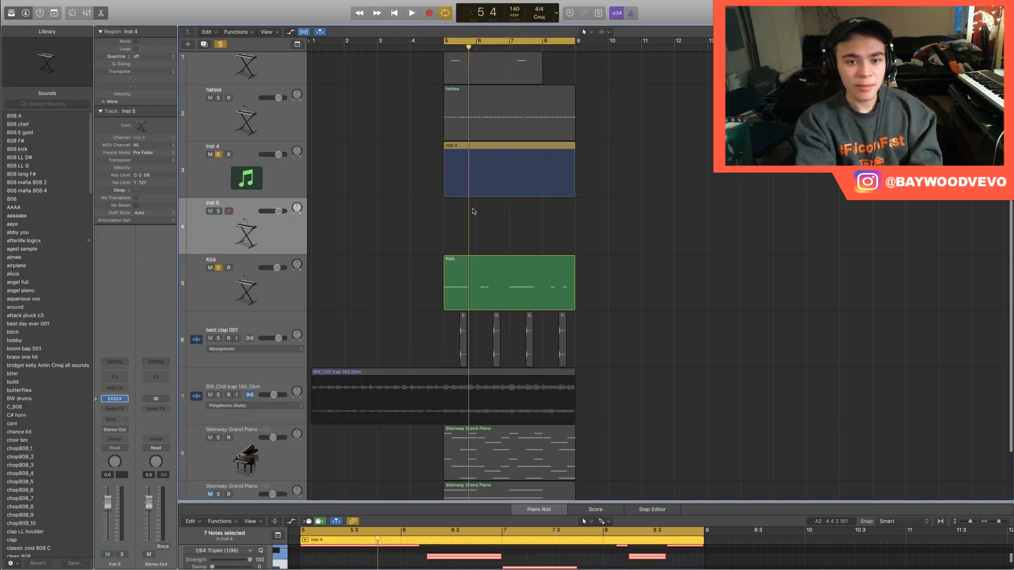
Step: Move the Inst 4 region down to the new Inst 5 track, switch the solo from Inst 4 to Inst 5, and play it
drag(473, 211, 473, 217)
click(217, 156)
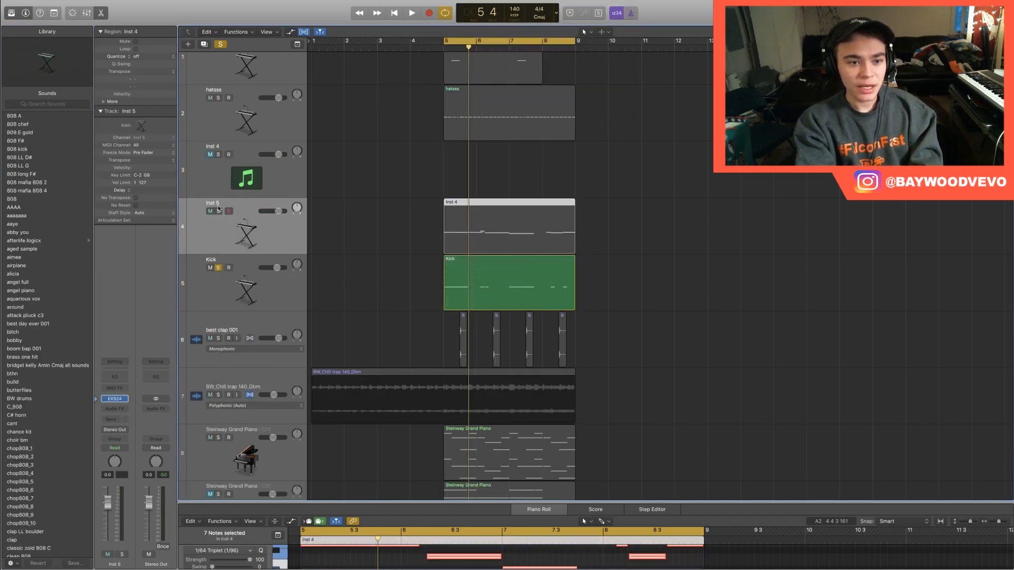
click(218, 211)
key(space)
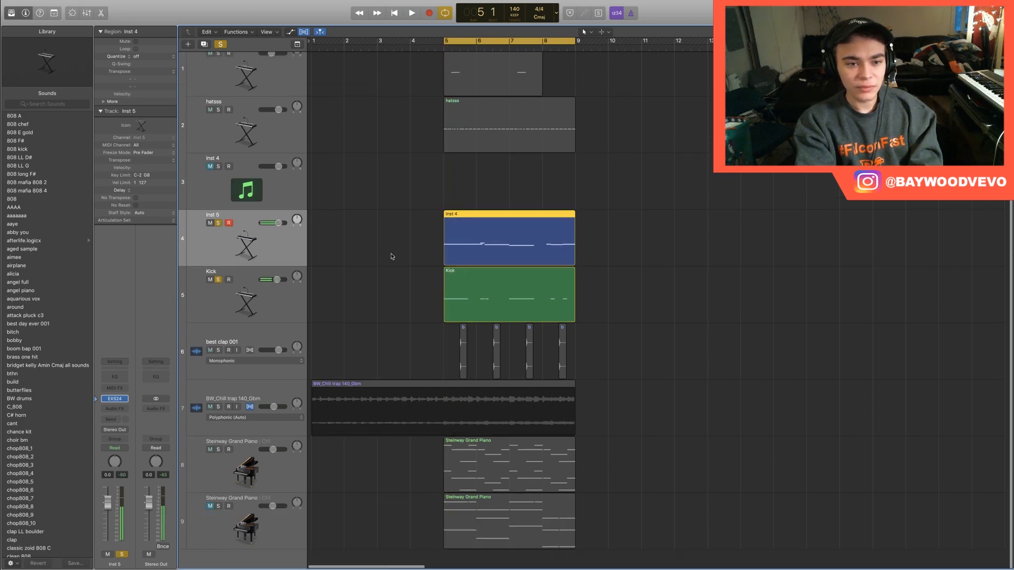
Step: Open the moved region in an enlarged Piano Roll, transpose all its notes down two octaves, and play the result
key(e)
double_click(505, 258)
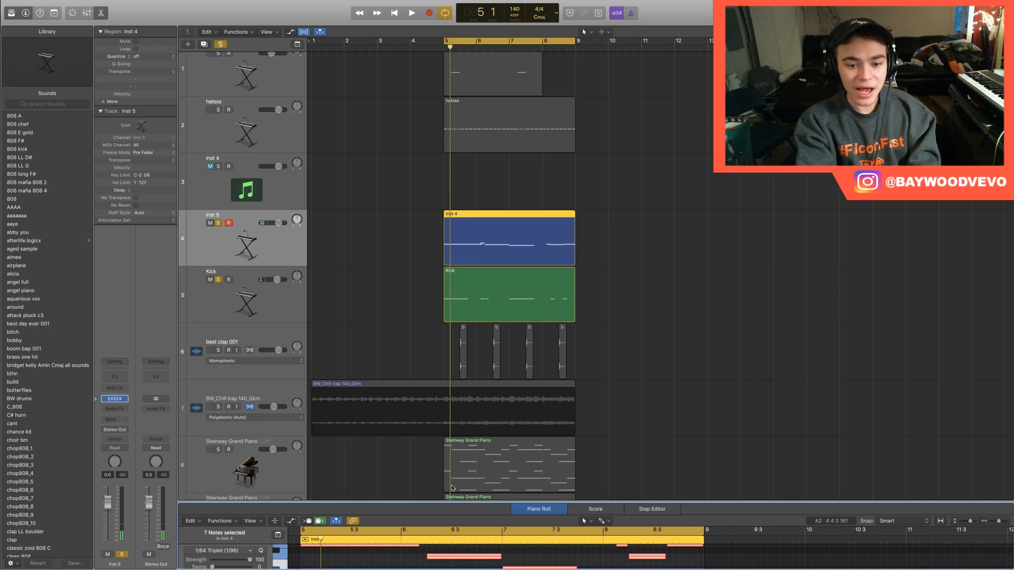
drag(453, 500, 453, 85)
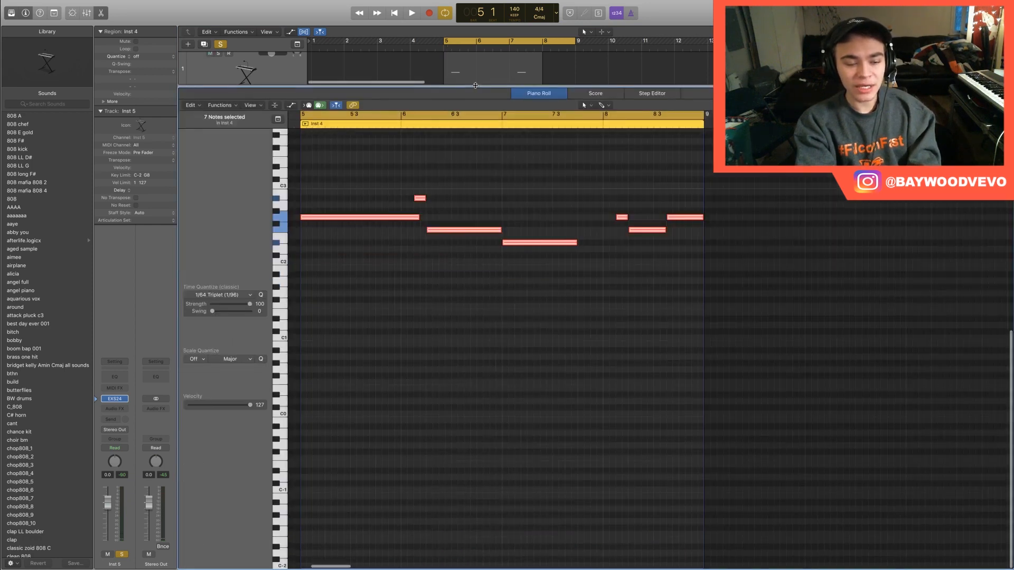
drag(770, 364, 316, 171)
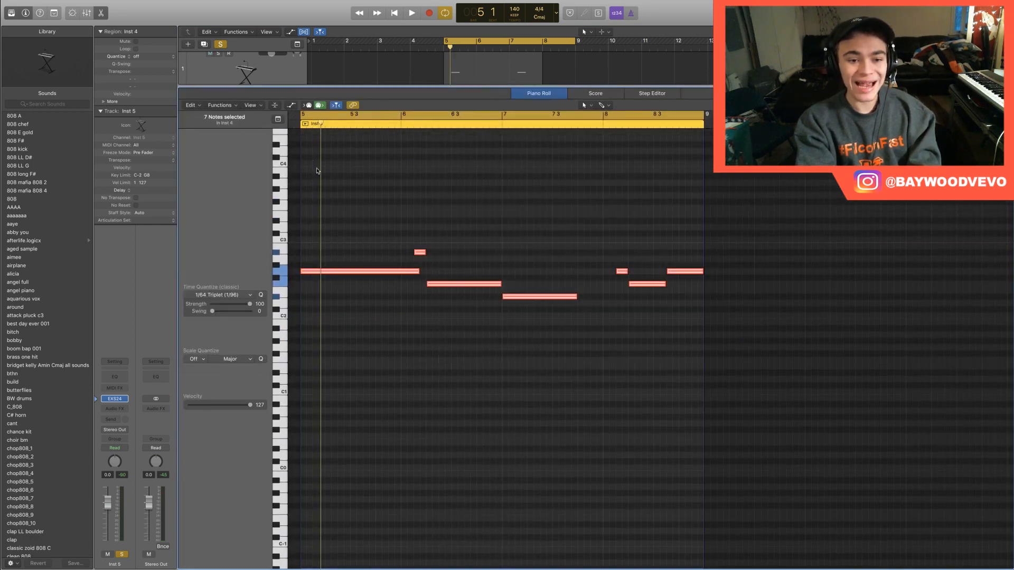
click(334, 274)
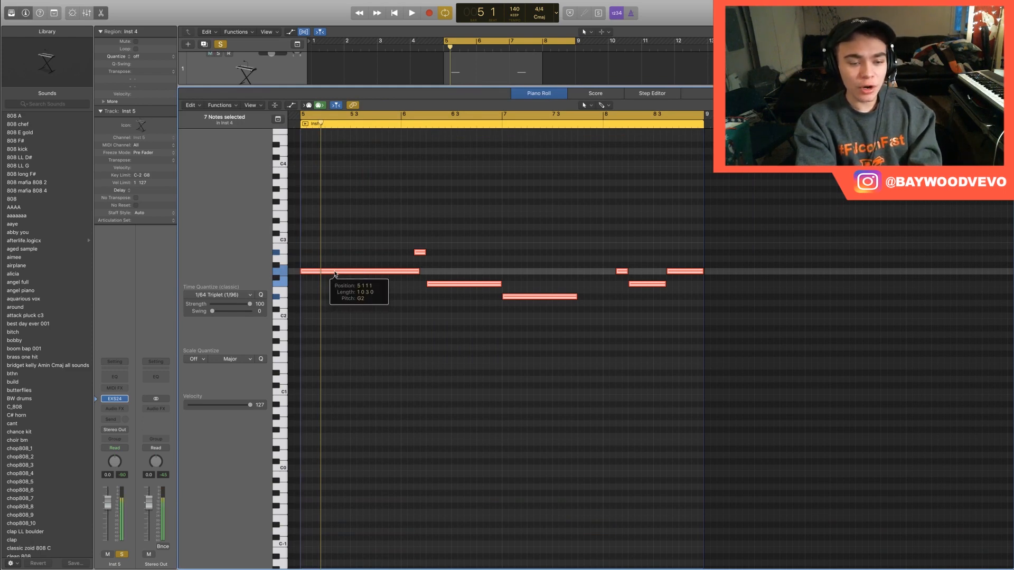
drag(335, 274, 334, 423)
key(space)
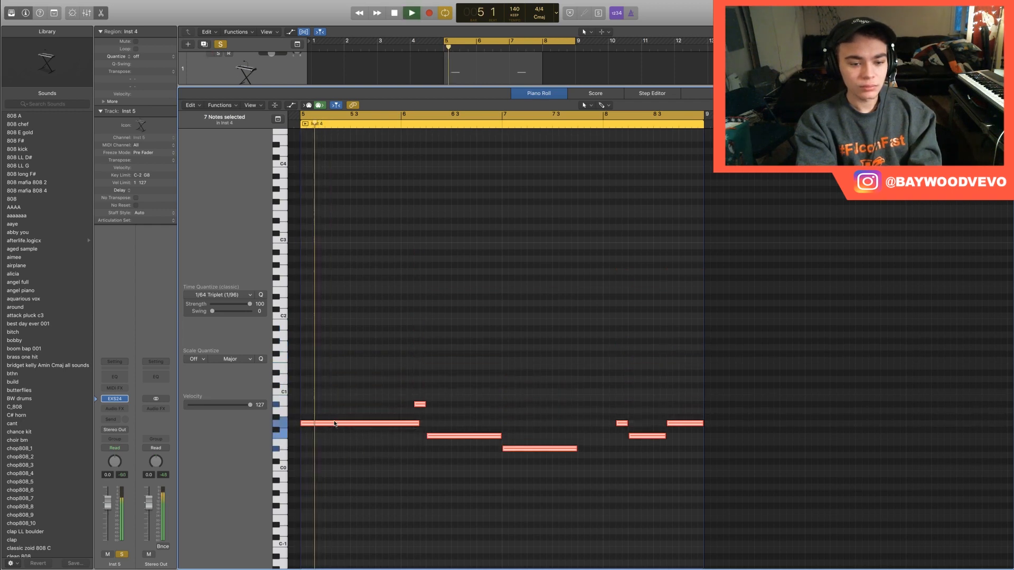
key(space)
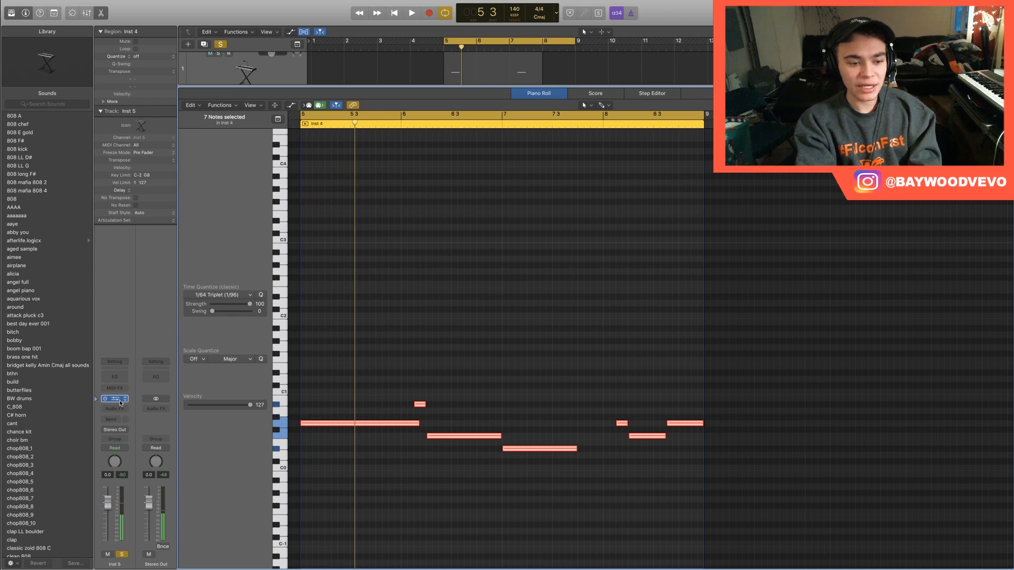
Step: Examine the EXS24 sampler's default settings on the Inst 5 channel and close its window
click(115, 399)
drag(204, 21, 383, 123)
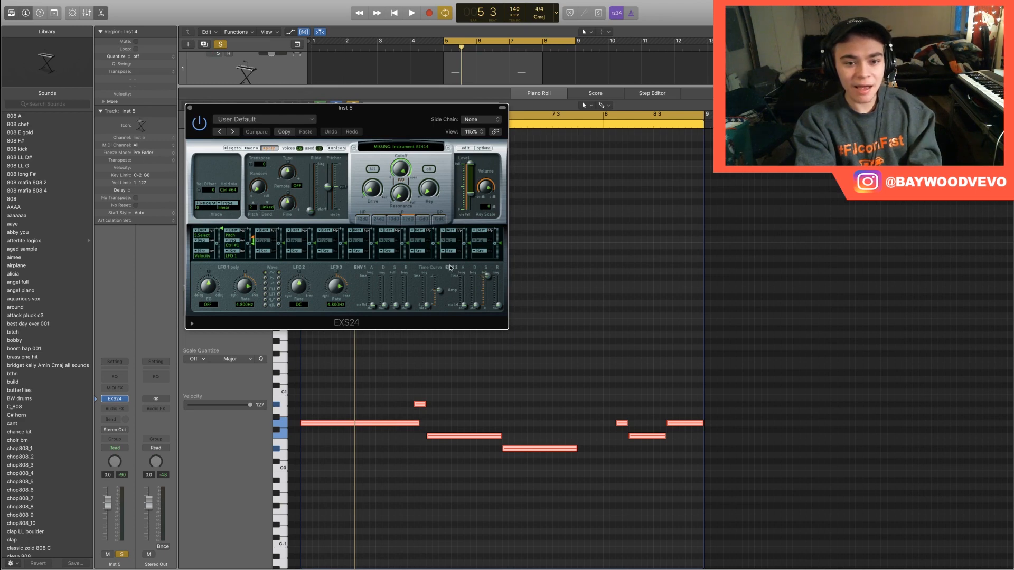
click(190, 108)
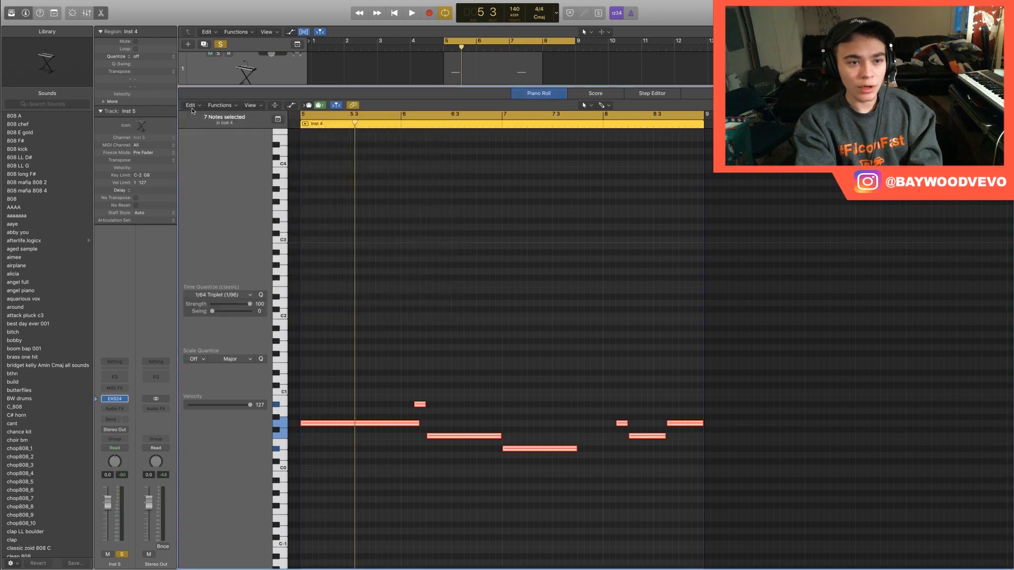
Step: Insert a stereo Bass Amp Designer as an audio effect on the Inst 5 channel
click(123, 411)
mouse_move(146, 462)
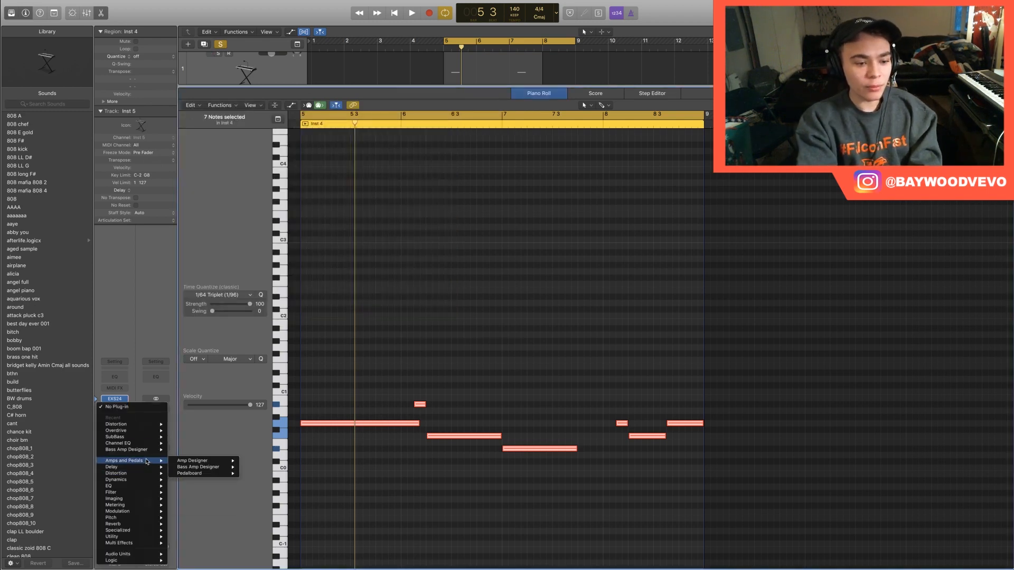
mouse_move(216, 467)
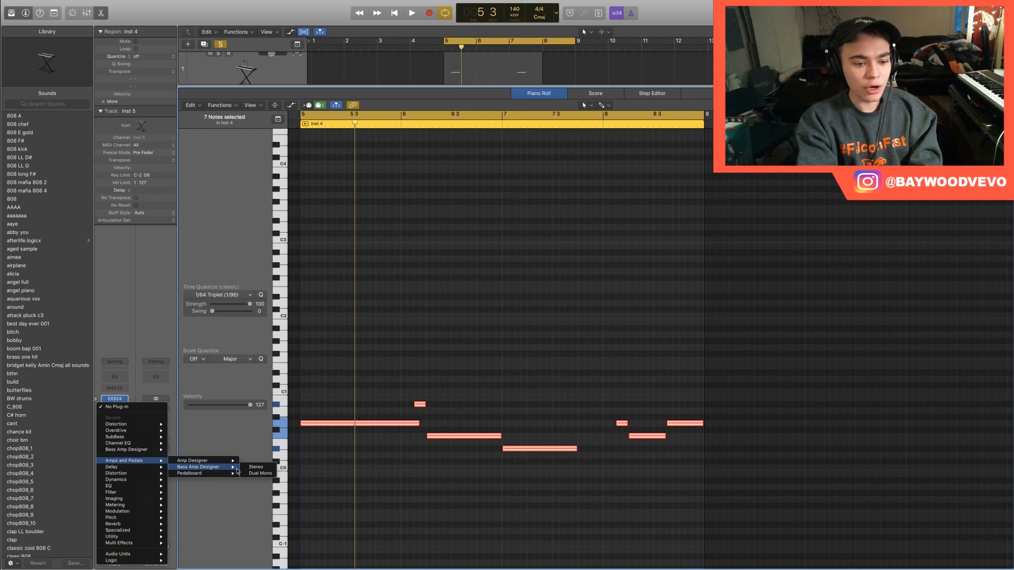
click(253, 468)
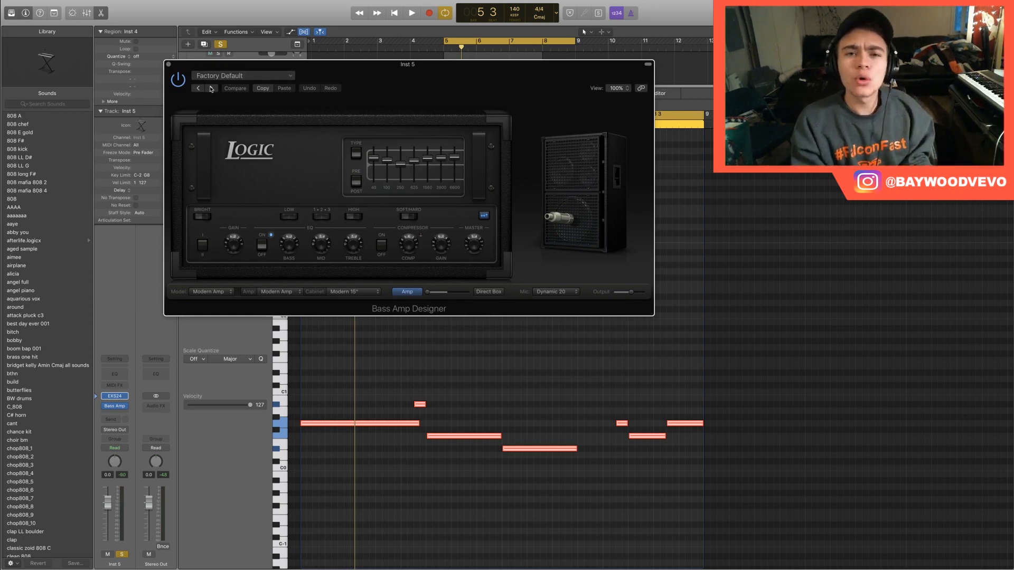
Step: Browse the Bass Amp Designer presets, starting with 60's Combo, and load the Deep preset
click(211, 89)
click(211, 89)
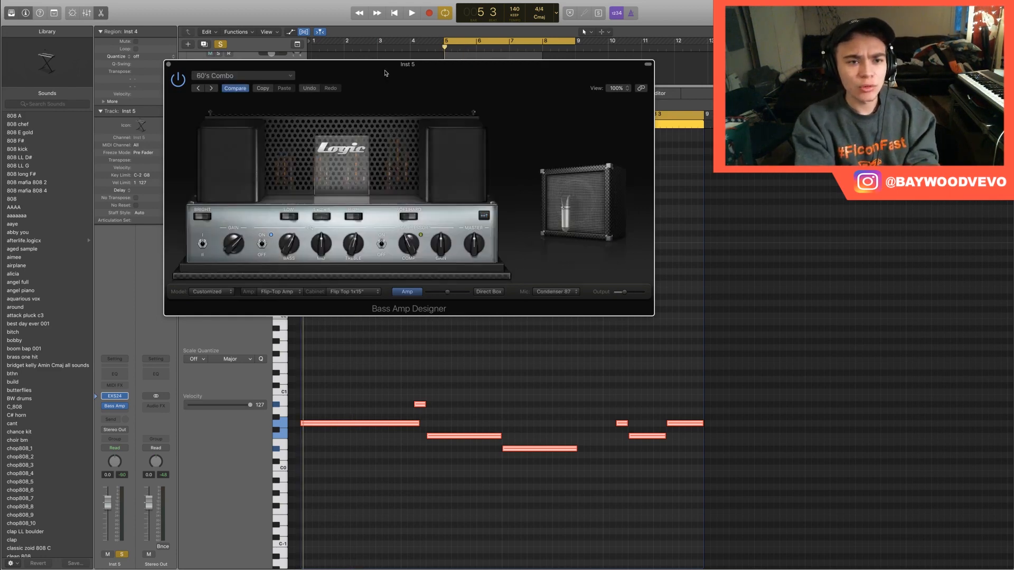
drag(242, 64, 343, 90)
click(344, 101)
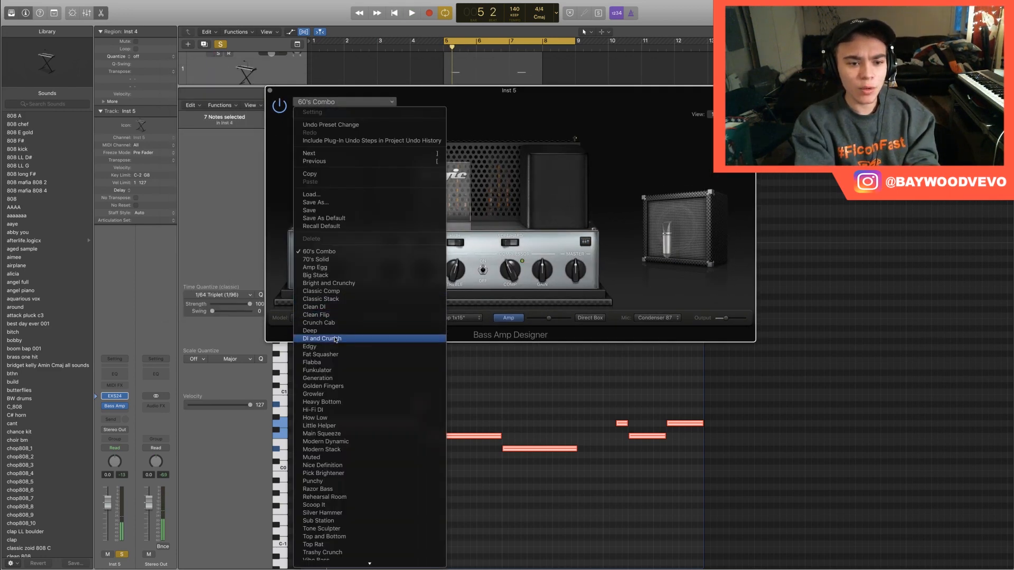
click(336, 315)
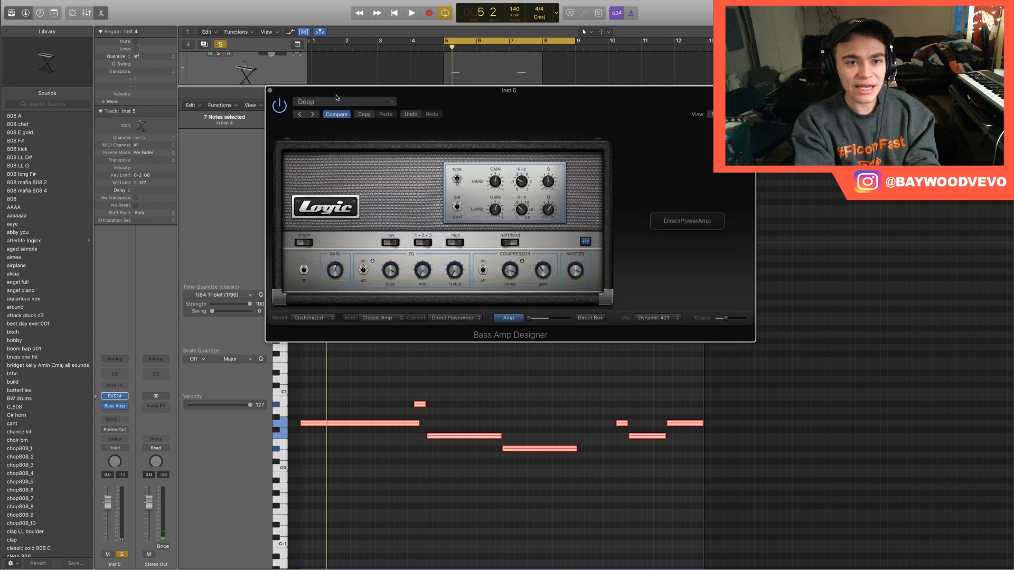
Step: Review the Bass Amp Designer presets without changing the Deep preset, and play the bass line
click(343, 105)
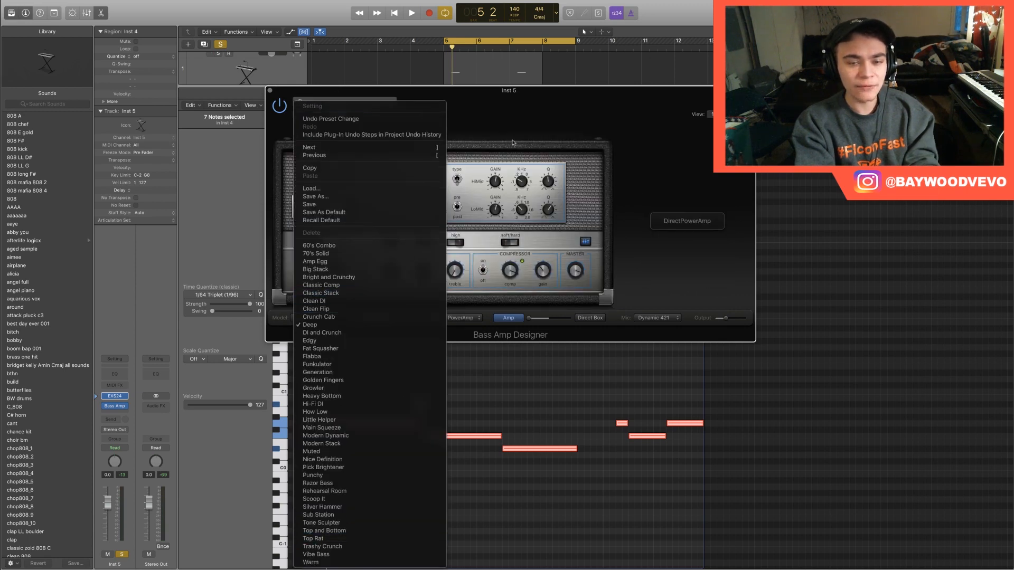
click(521, 126)
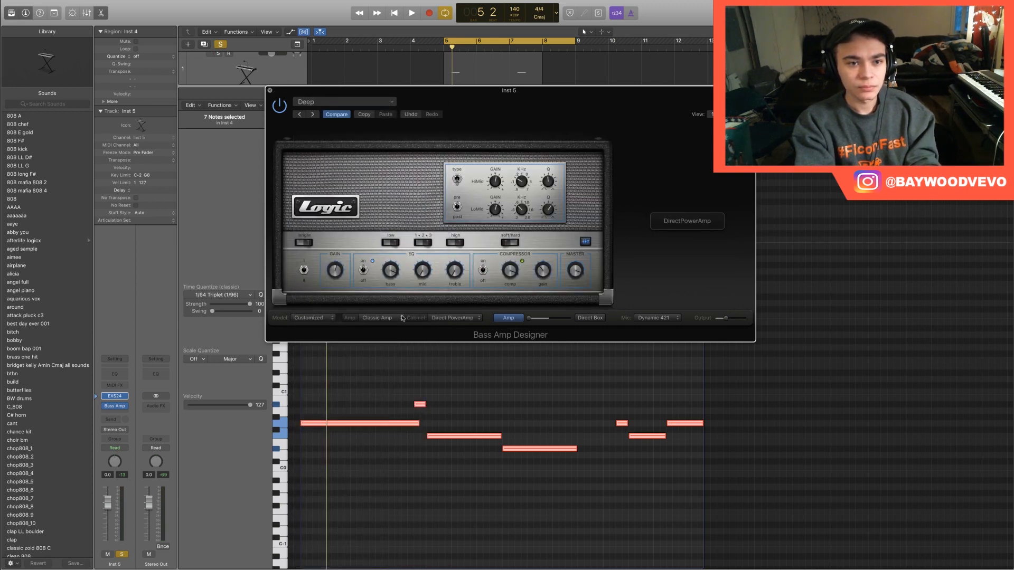
key(space)
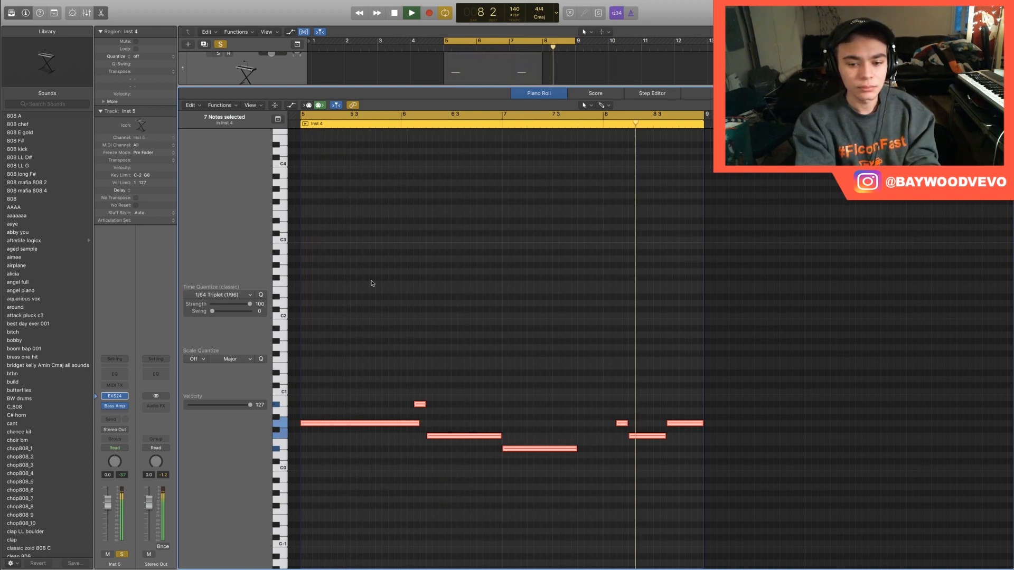
Step: Delete the short note just after bar 8 in the Piano Roll and play the bass line
click(506, 376)
key(space)
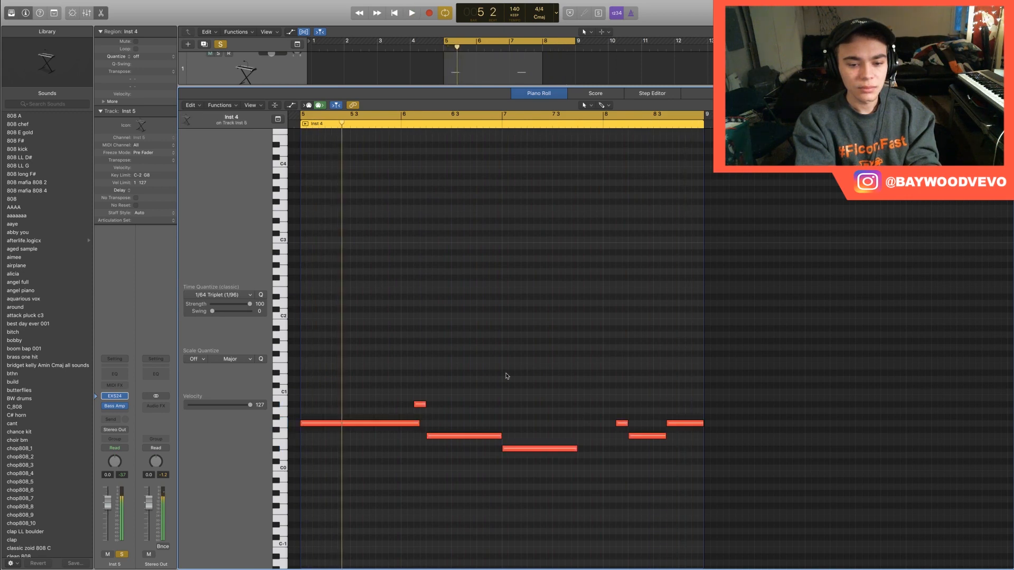
drag(624, 413, 626, 413)
key(Delete)
key(space)
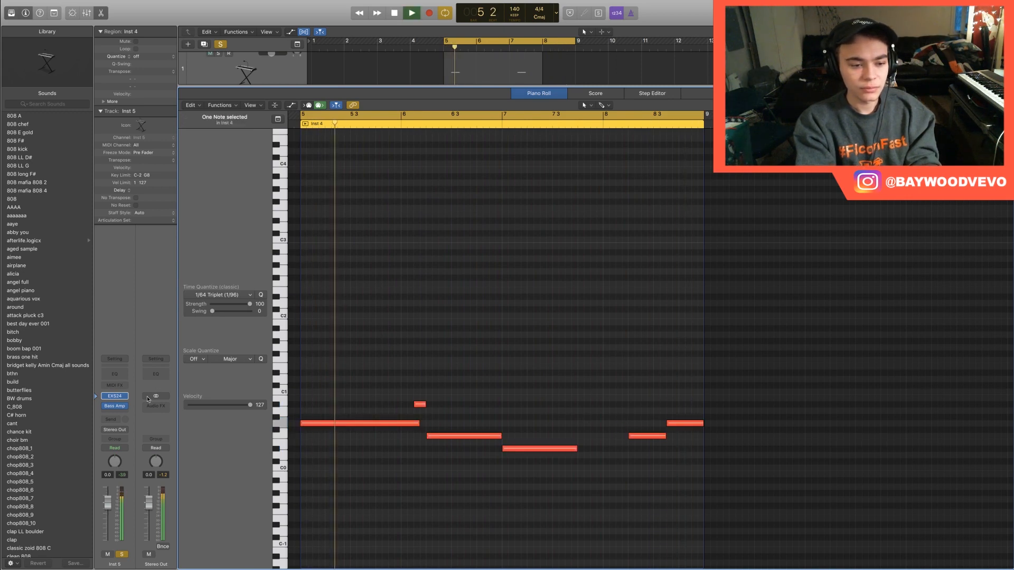
key(space)
Step: Insert a stereo Channel EQ after Bass Amp Designer on the Inst 5 channel
click(113, 413)
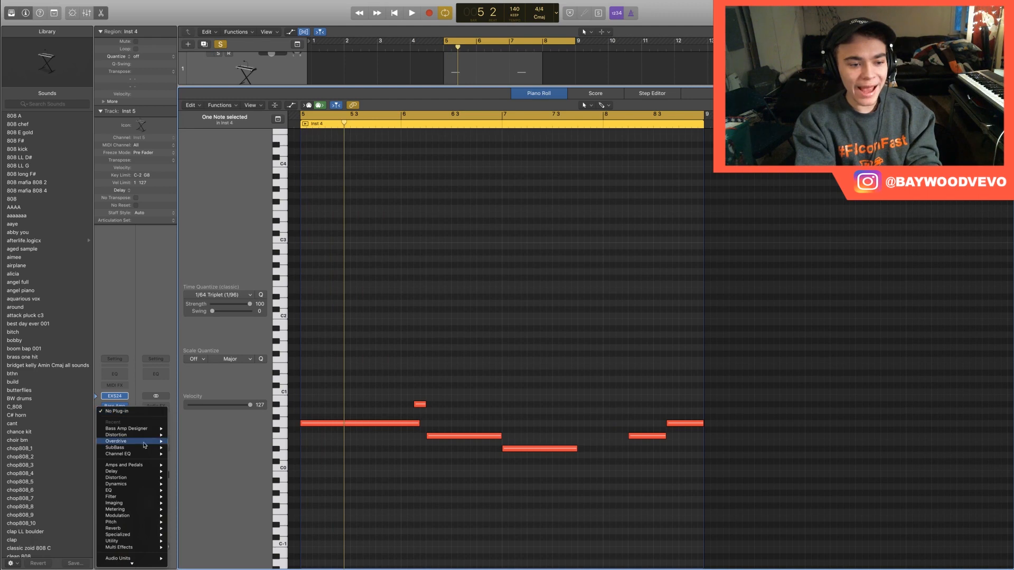
mouse_move(153, 453)
click(184, 454)
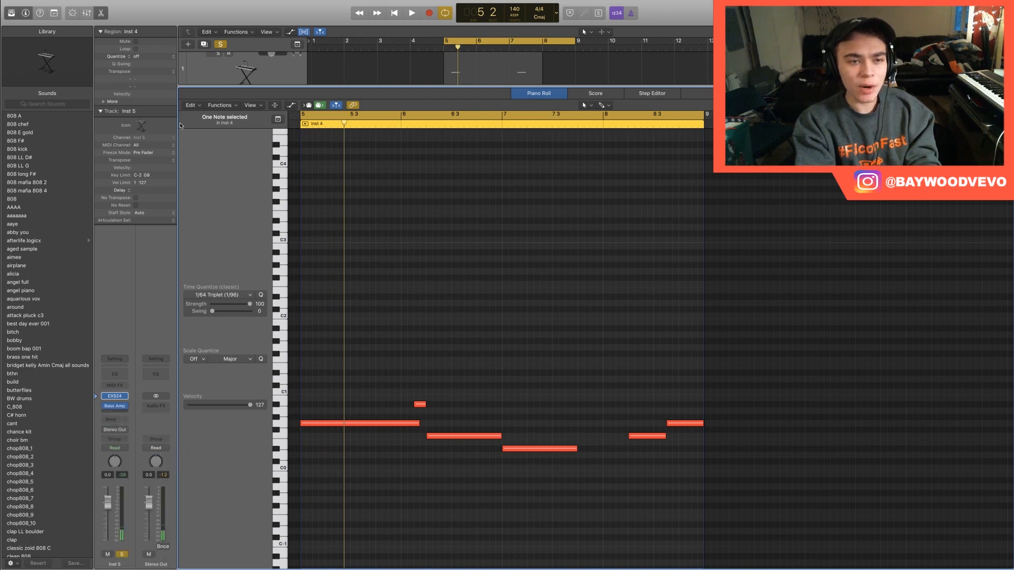
drag(190, 18, 336, 115)
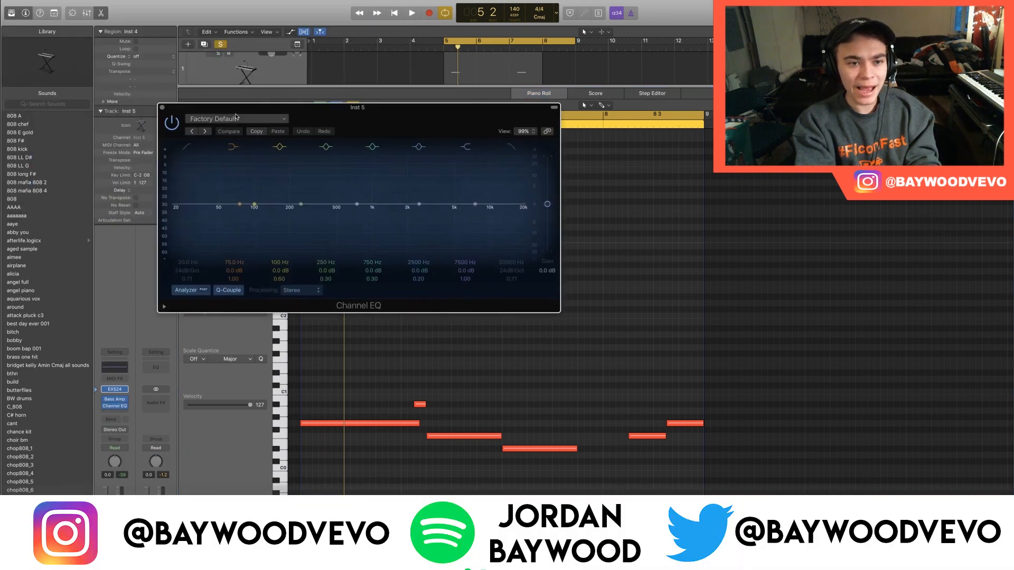
Step: Enable the Channel EQ low-cut band at about 32.5 Hz with a 48 dB/Oct slope
click(186, 147)
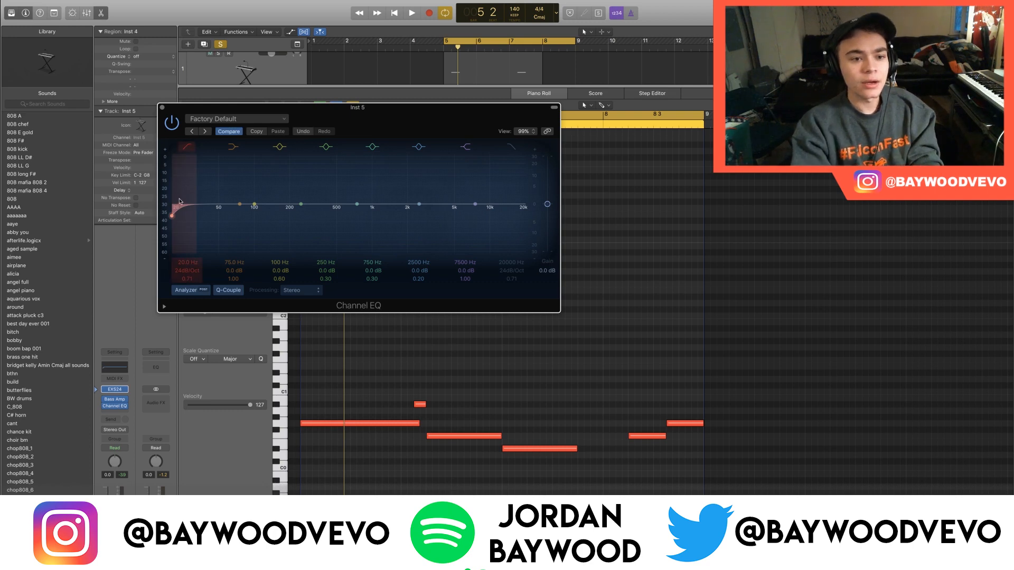
drag(181, 204, 206, 205)
drag(178, 275, 181, 267)
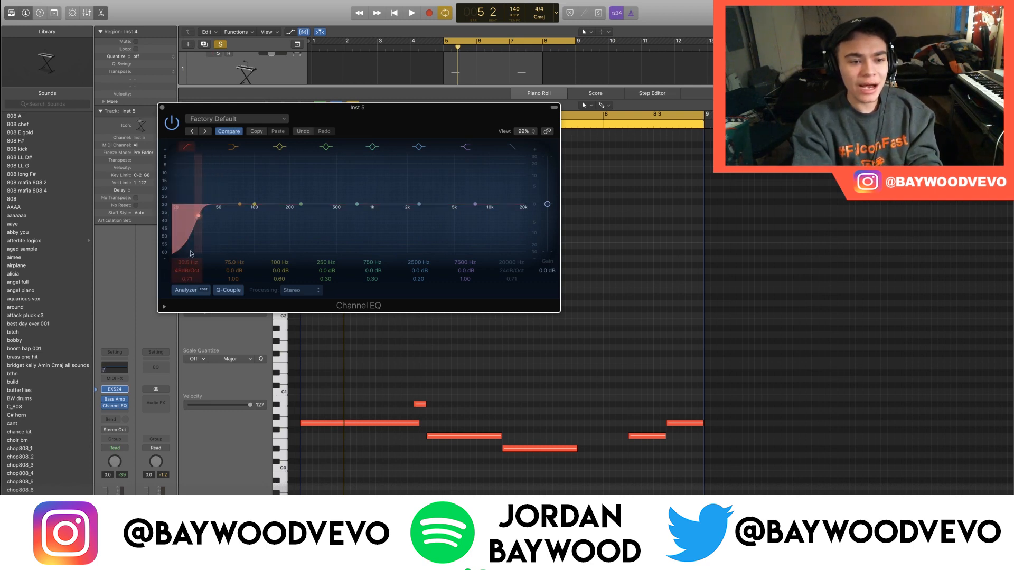
Step: Play the bass line while checking the Channel EQ analyzer, and close the EQ window
key(space)
drag(341, 136, 398, 146)
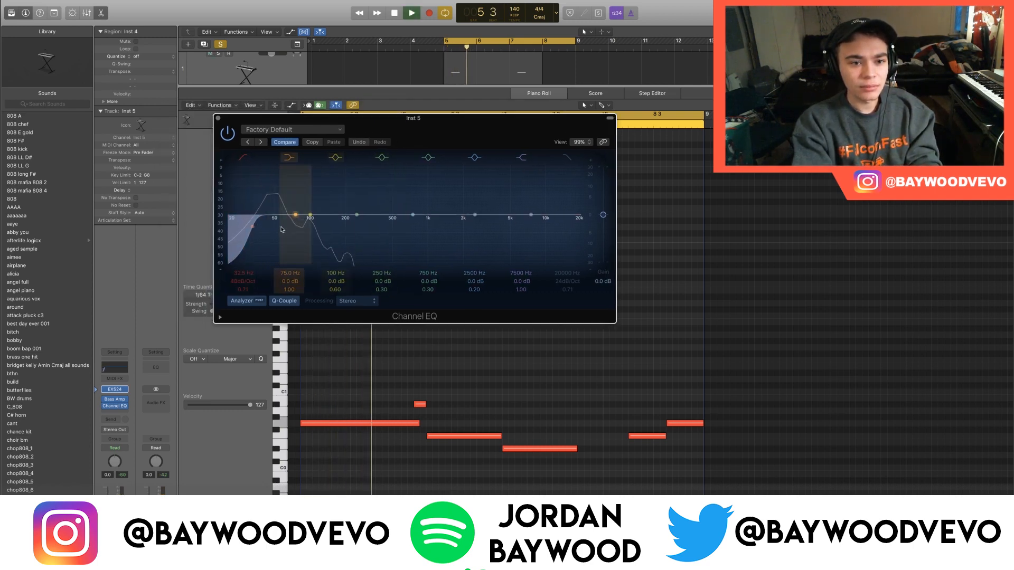
key(space)
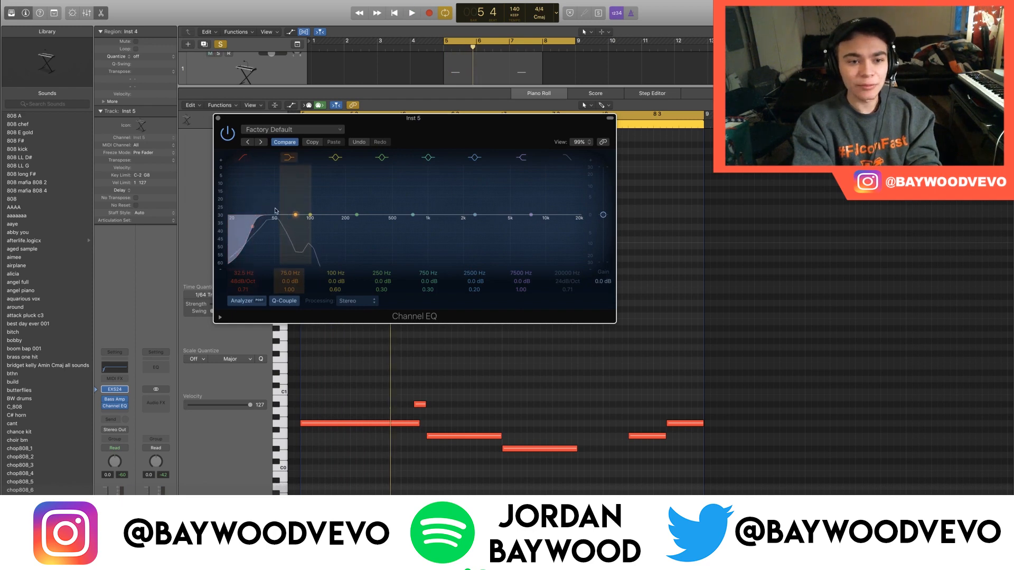
key(space)
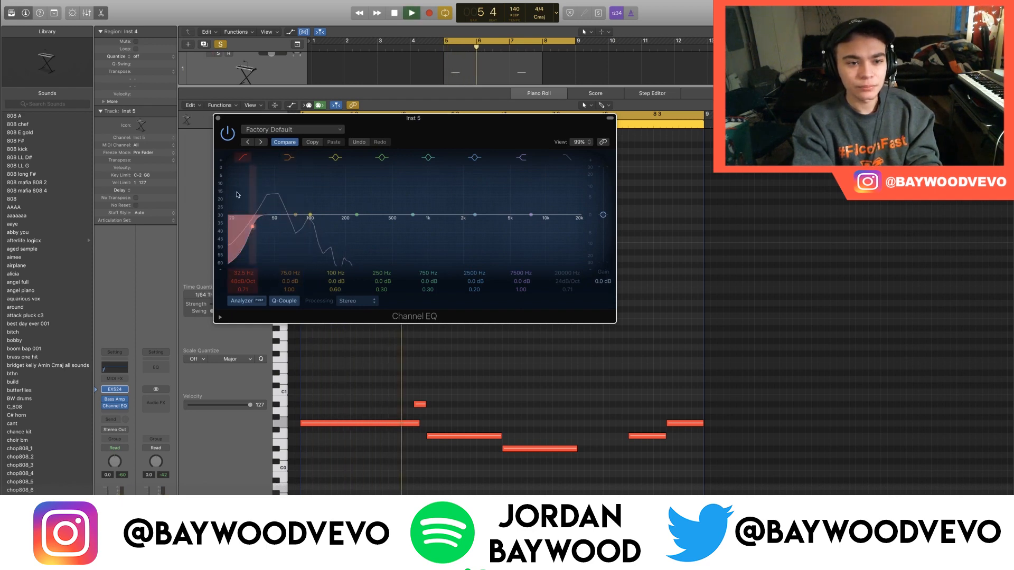
click(216, 119)
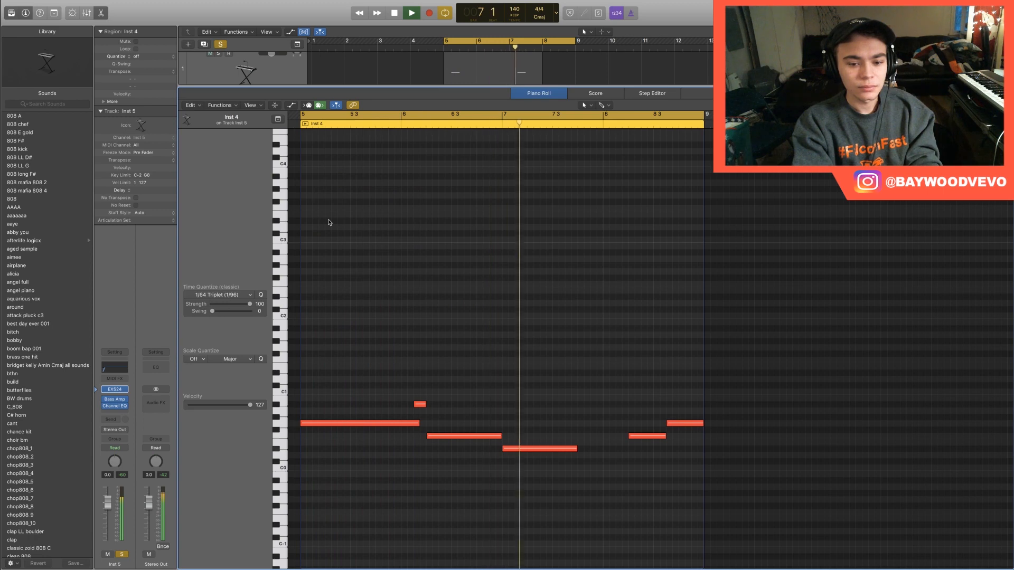
key(space)
click(118, 412)
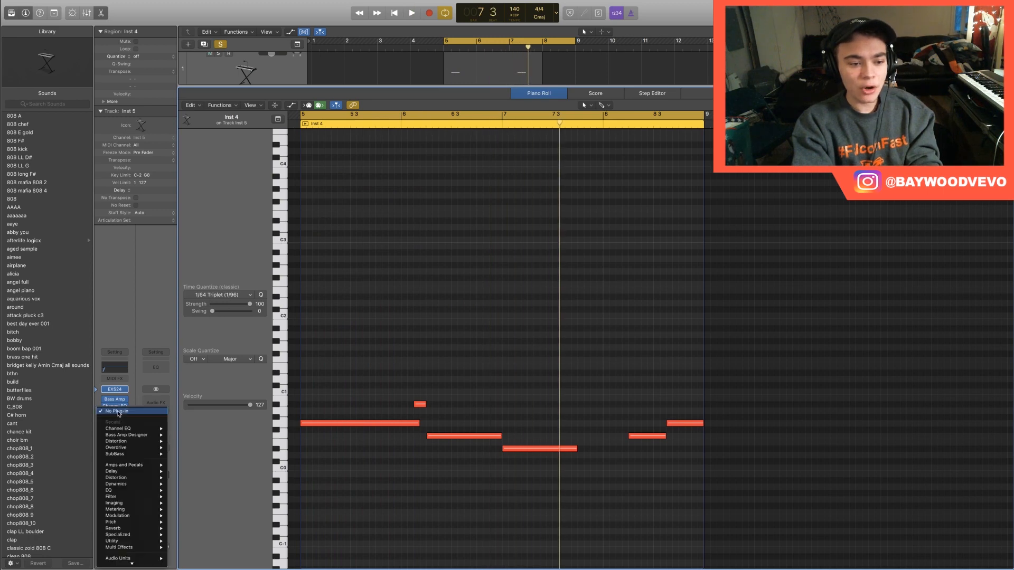
click(137, 394)
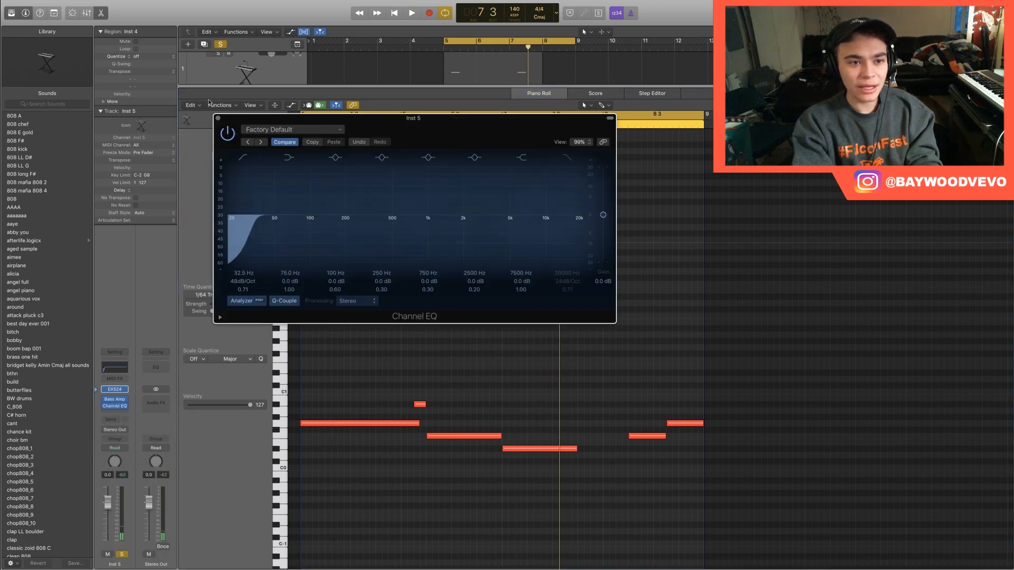
click(218, 118)
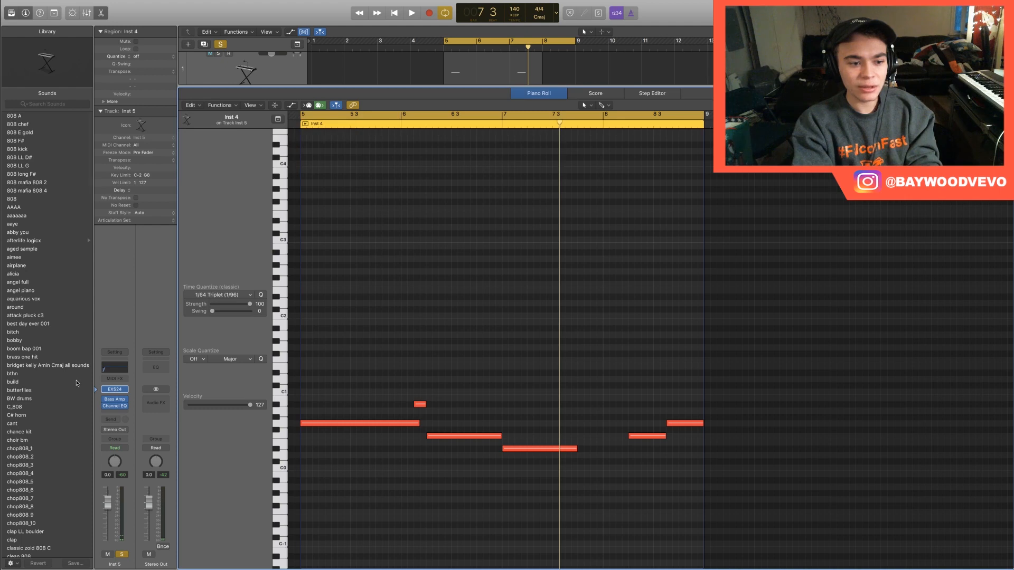
Step: Insert a stereo Overdrive after the Channel EQ on the Inst 5 channel and start playback
click(112, 414)
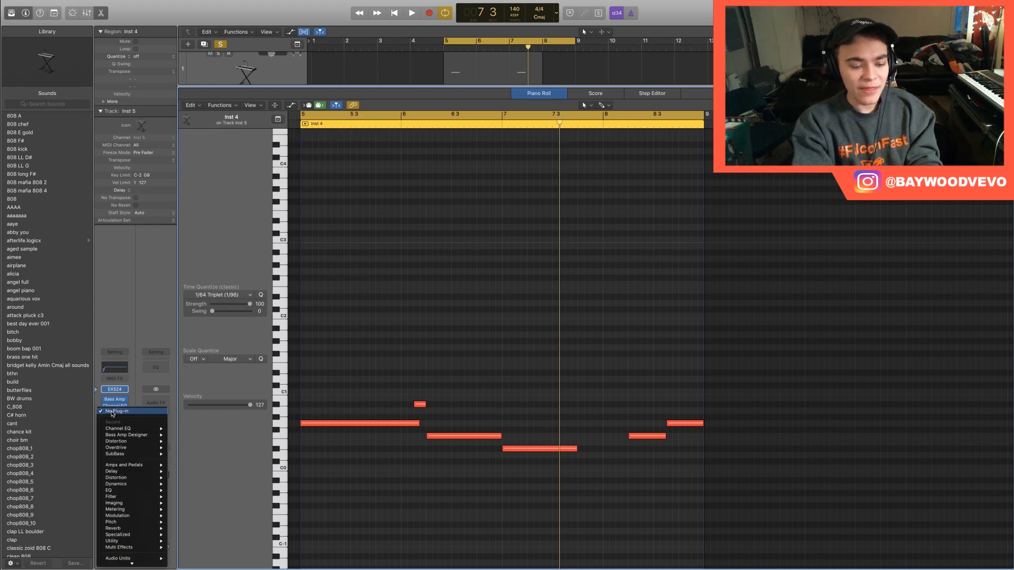
mouse_move(132, 478)
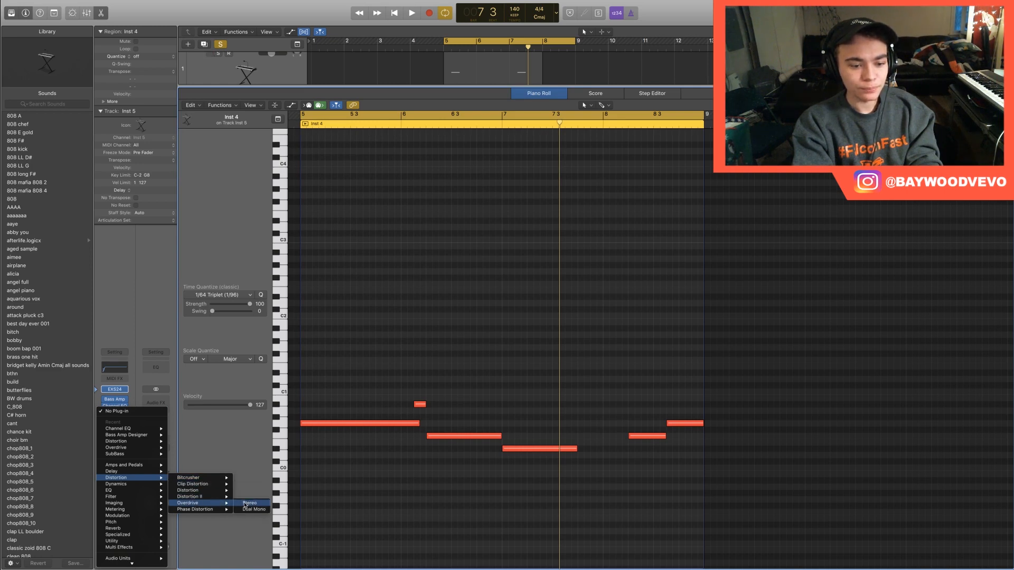
click(245, 506)
key(space)
drag(135, 37, 368, 167)
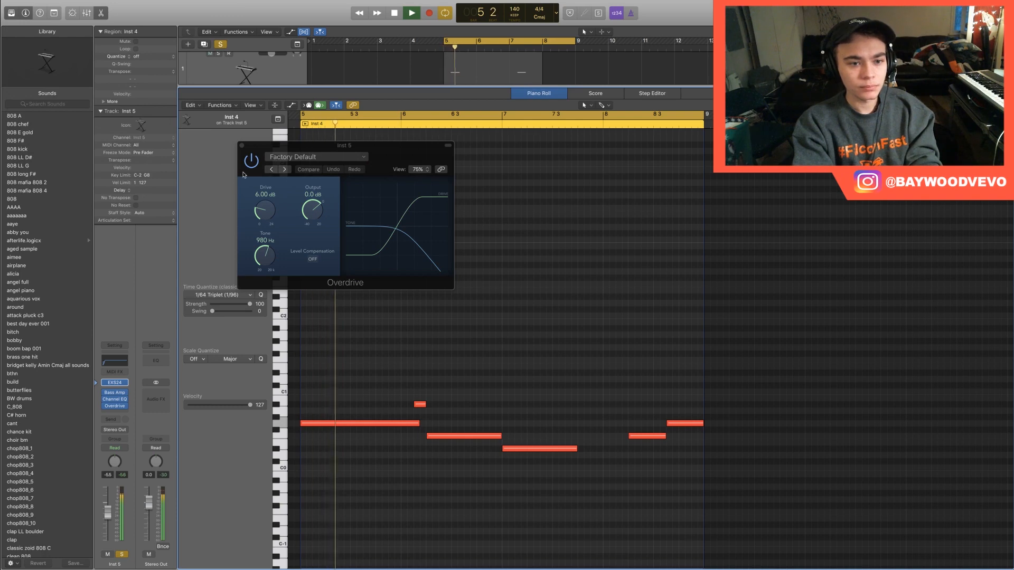
Step: Lower the Overdrive tone to about 920 Hz while auditioning the bass line, and close the Overdrive window
mouse_move(266, 250)
mouse_down()
mouse_move(263, 263)
mouse_move(265, 255)
mouse_up()
key(space)
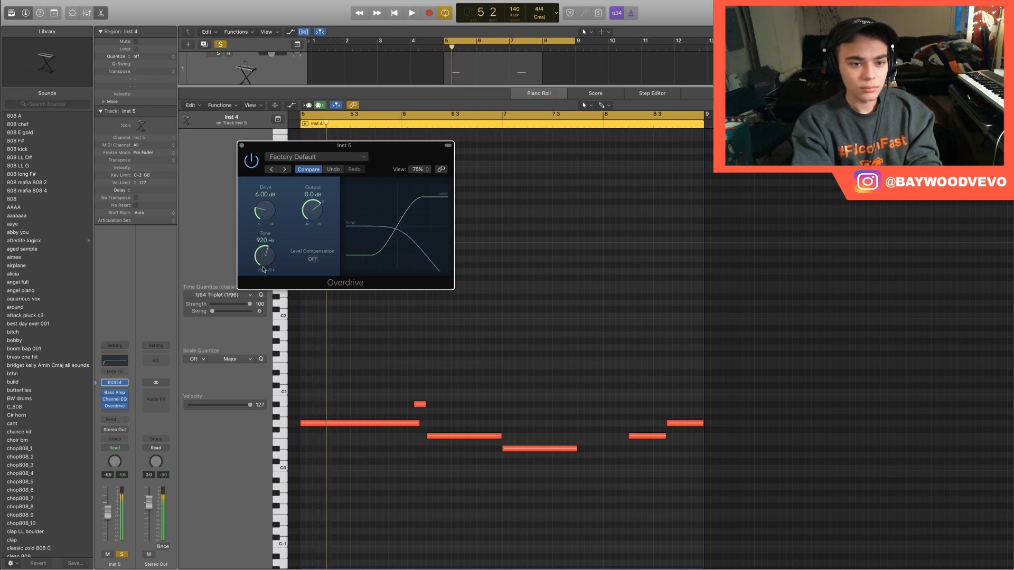
key(space)
key(space)
drag(263, 264, 263, 273)
key(space)
key(space)
key(space)
key(space)
click(242, 145)
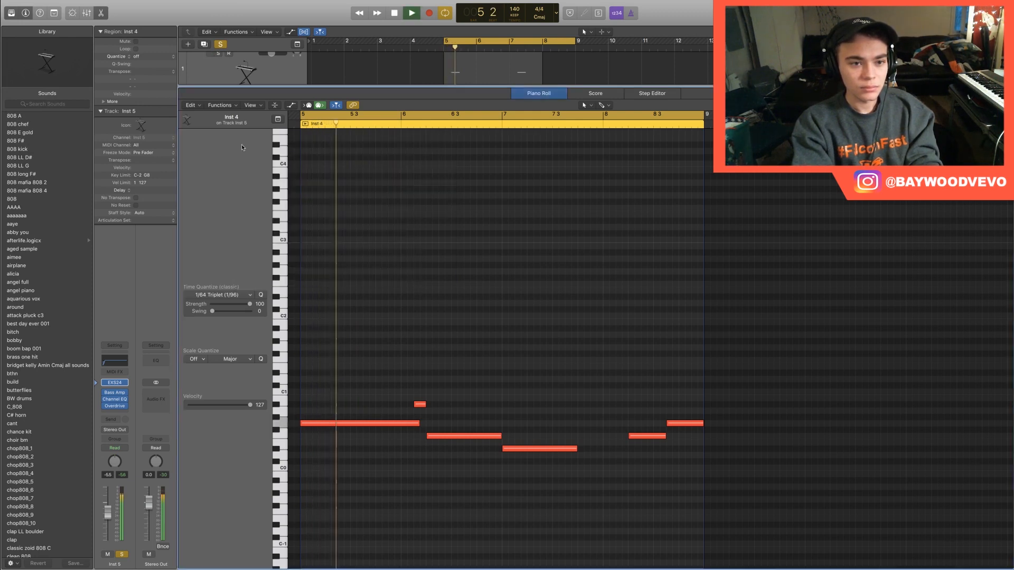
key(space)
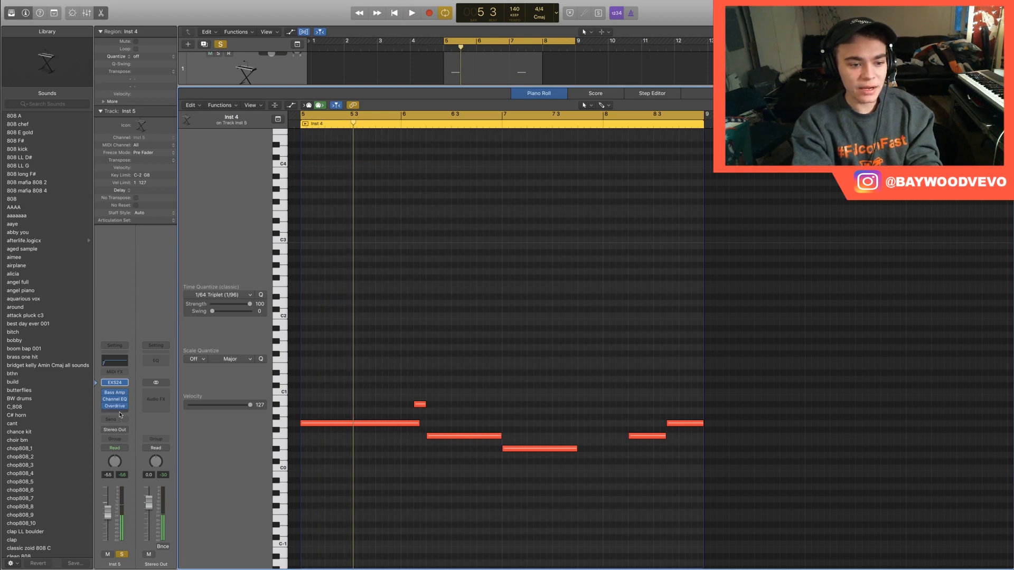
Step: Insert a Distortion effect after Overdrive on the Inst 5 channel
click(121, 415)
mouse_move(141, 478)
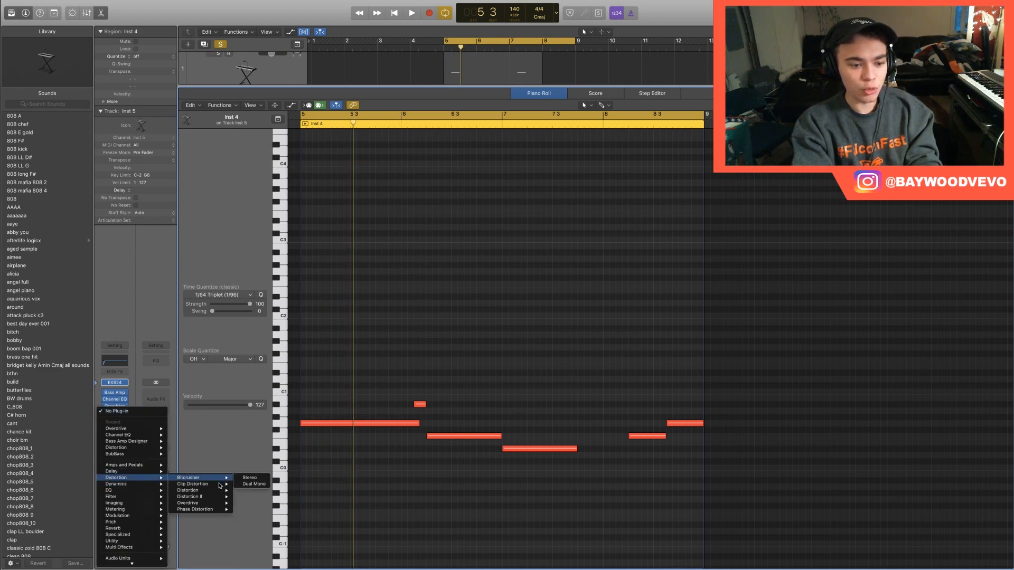
click(250, 490)
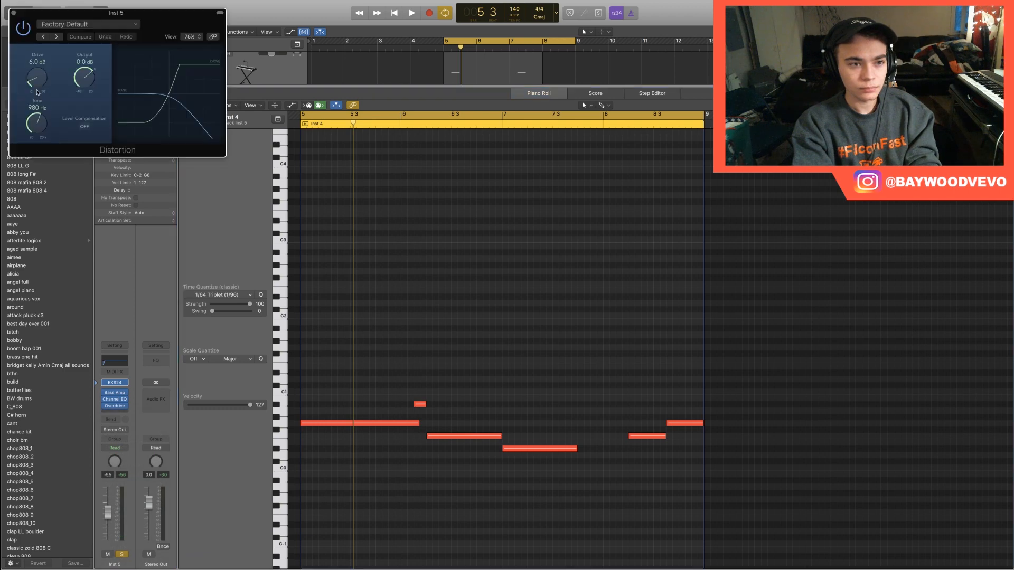
drag(185, 21, 538, 180)
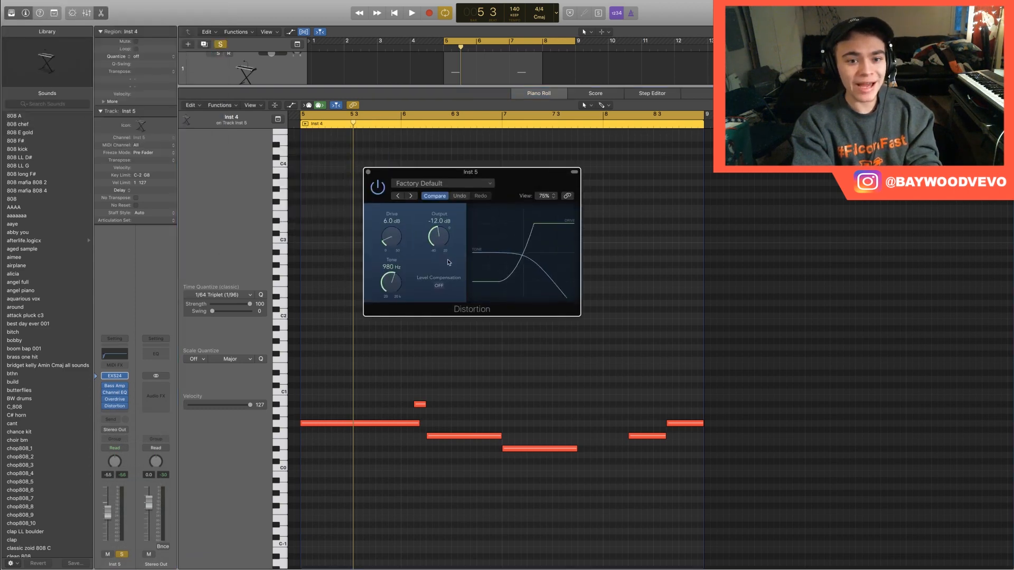
Step: Set the Distortion output to -12.5 dB and tone to 230 Hz while auditioning, and close its window
key(space)
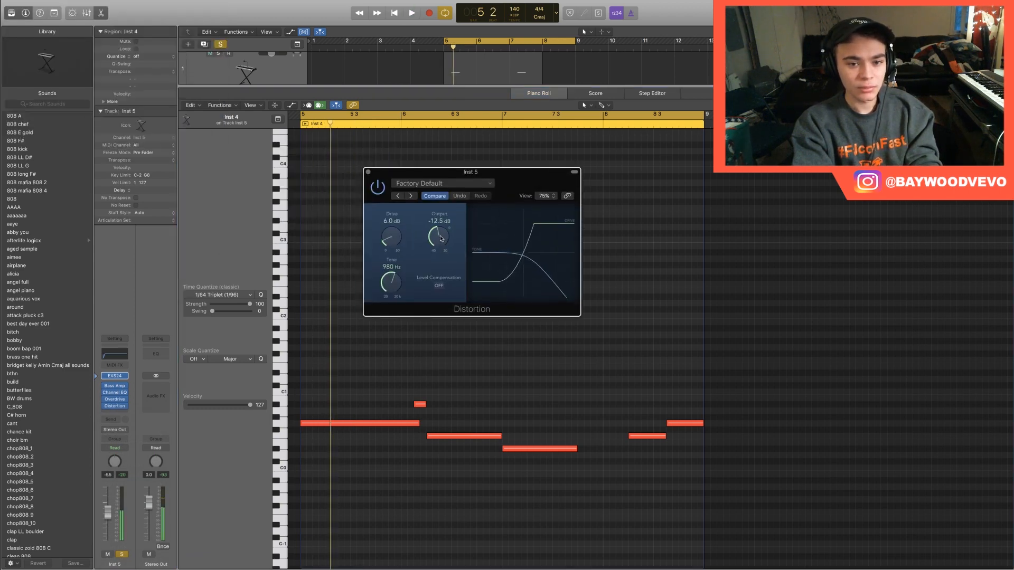
drag(444, 246, 443, 243)
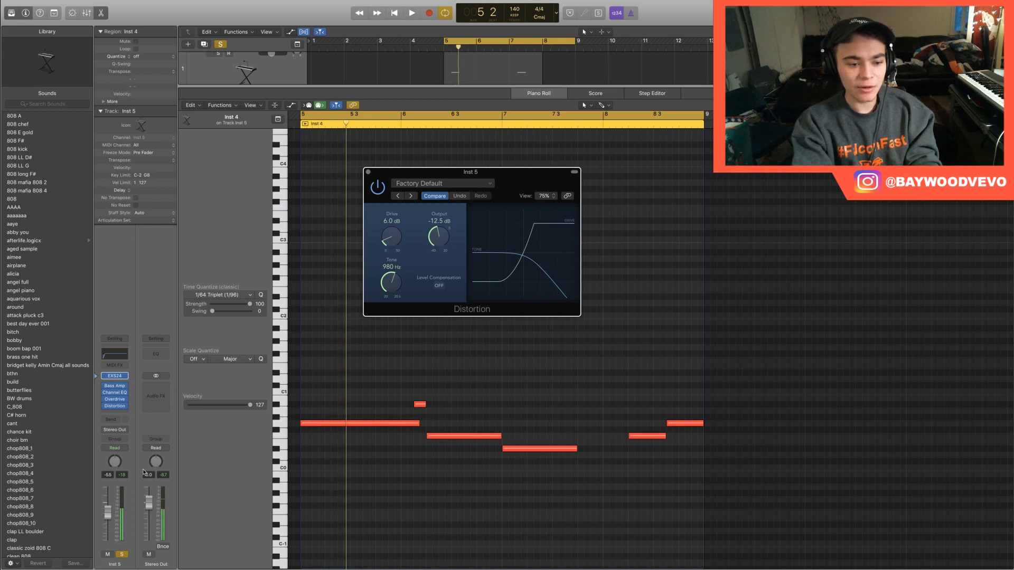
drag(390, 281, 388, 290)
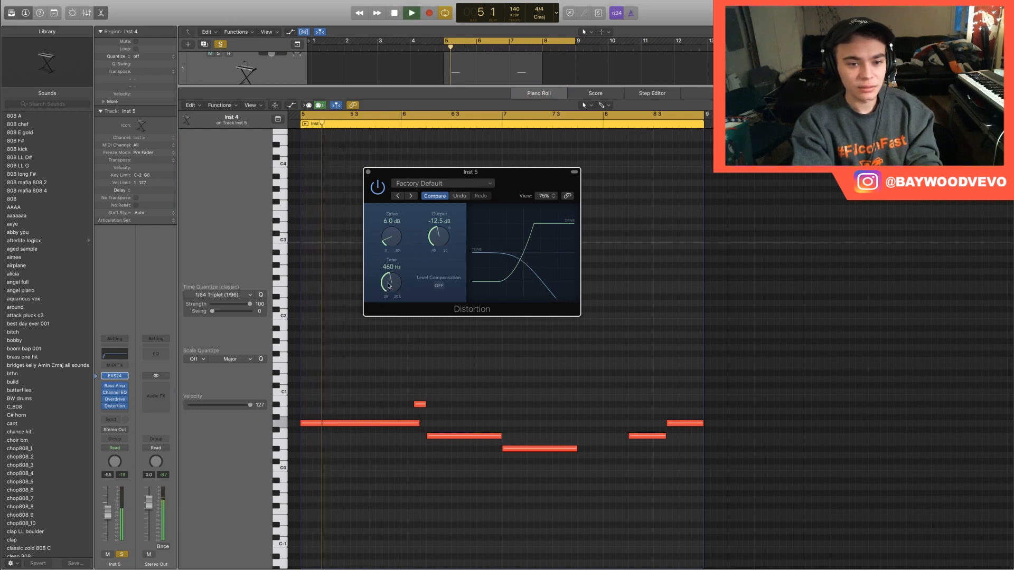
key(space)
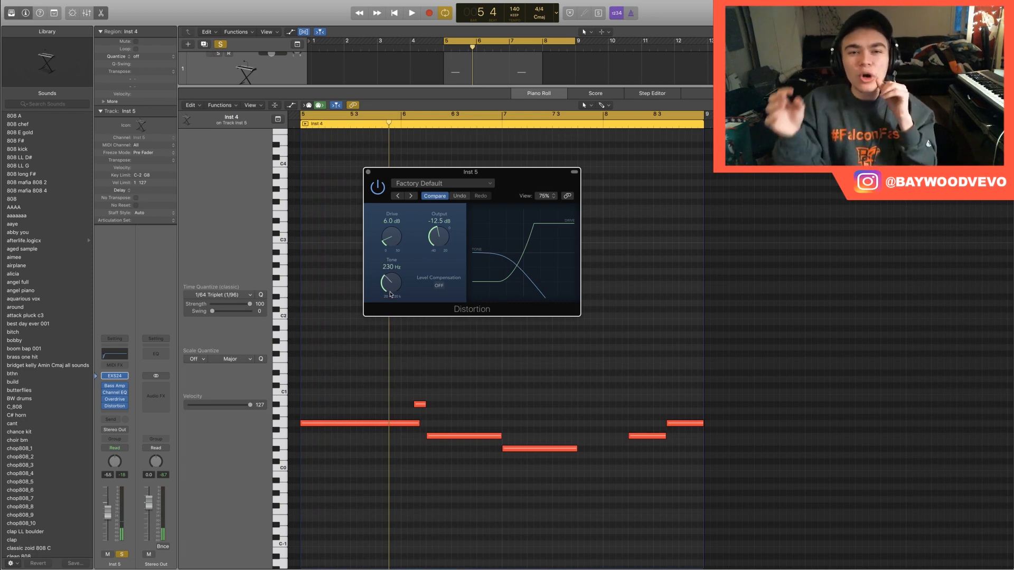
key(space)
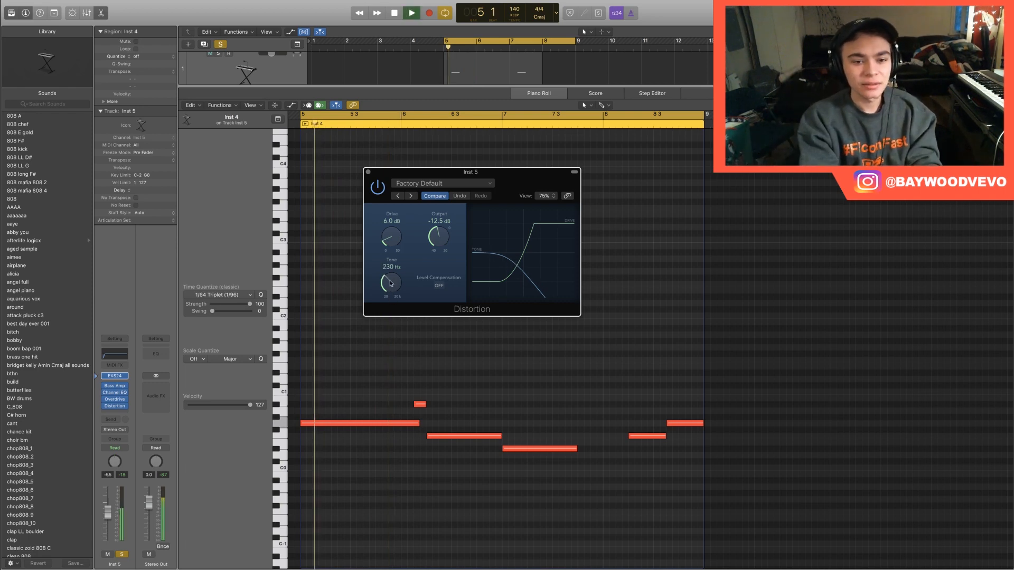
click(368, 172)
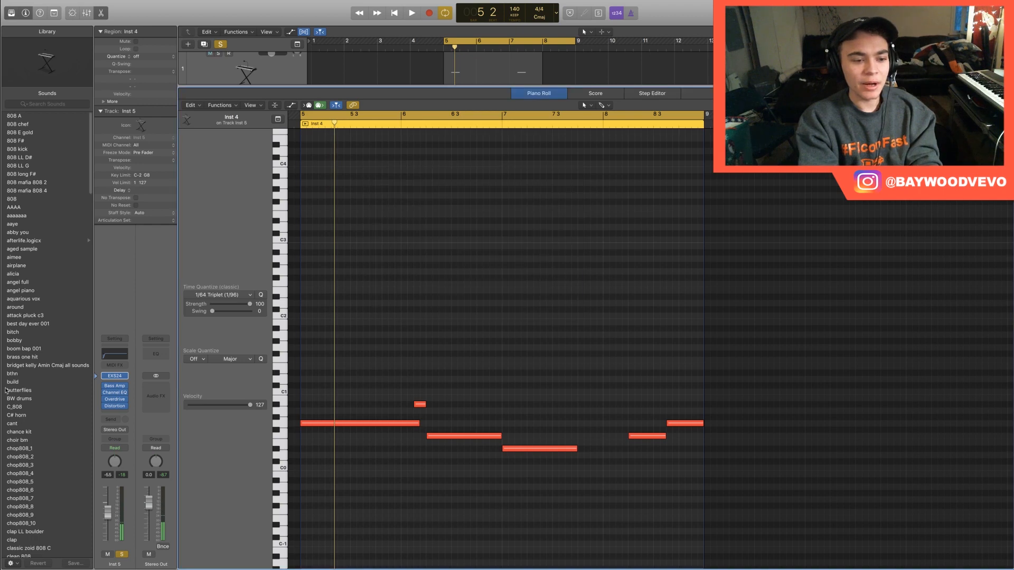
Step: Open the EXS24 on the Inst 5 channel, enlarge its window to 179%, and delete the stray note in the Piano Roll
click(115, 376)
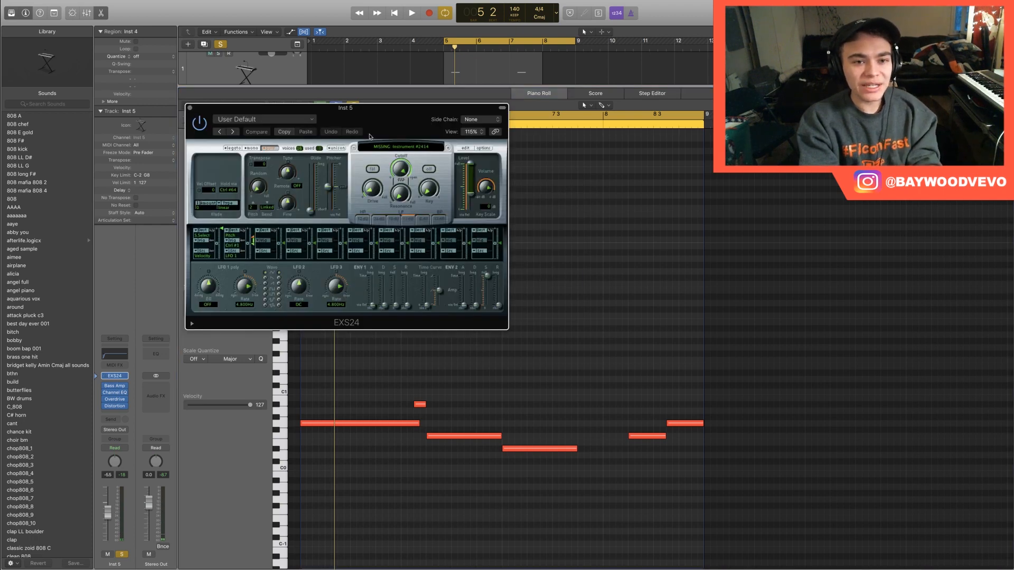
drag(370, 137, 454, 169)
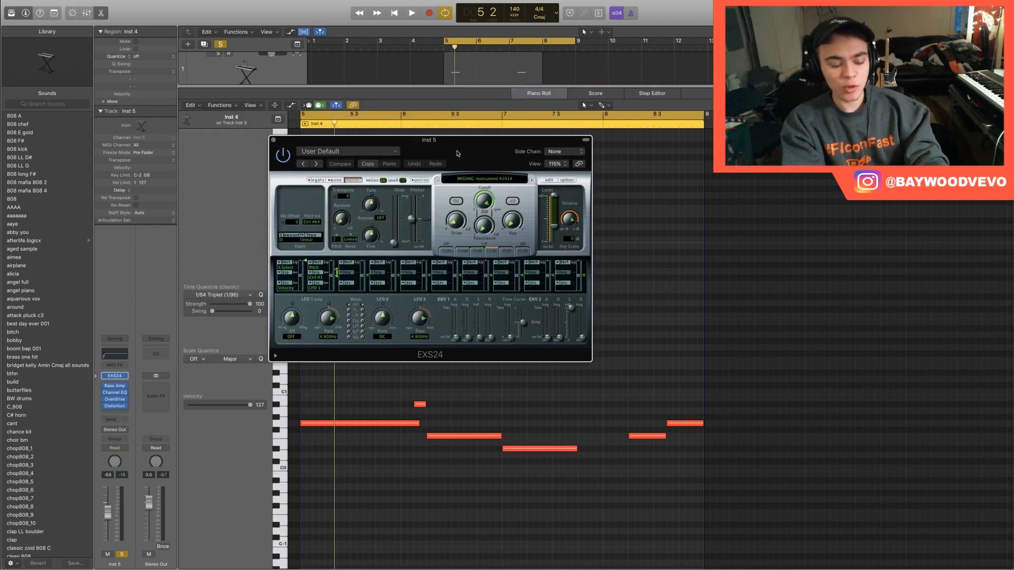
drag(457, 153, 358, 122)
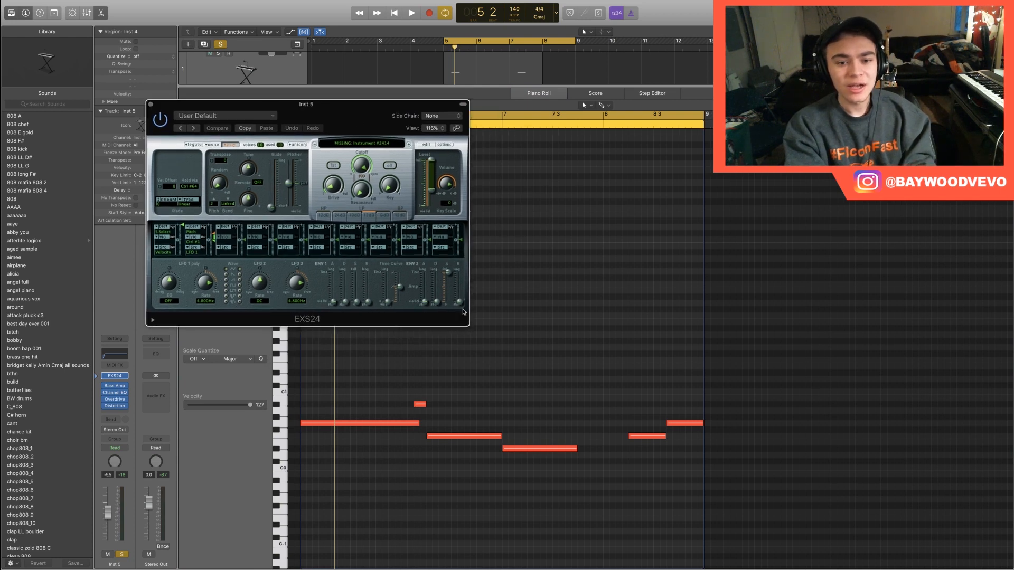
drag(468, 322, 645, 426)
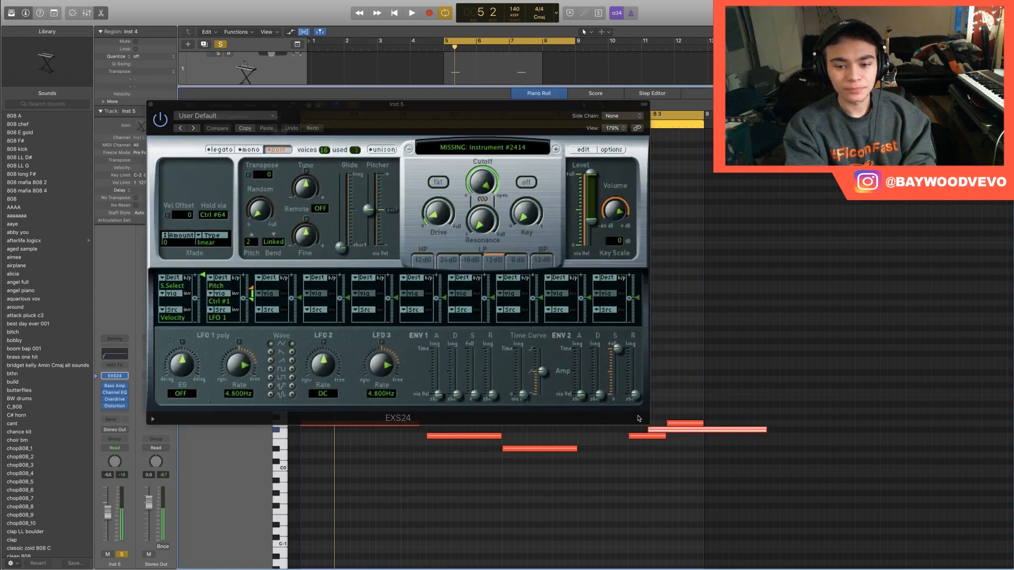
key(Delete)
drag(430, 119, 317, 55)
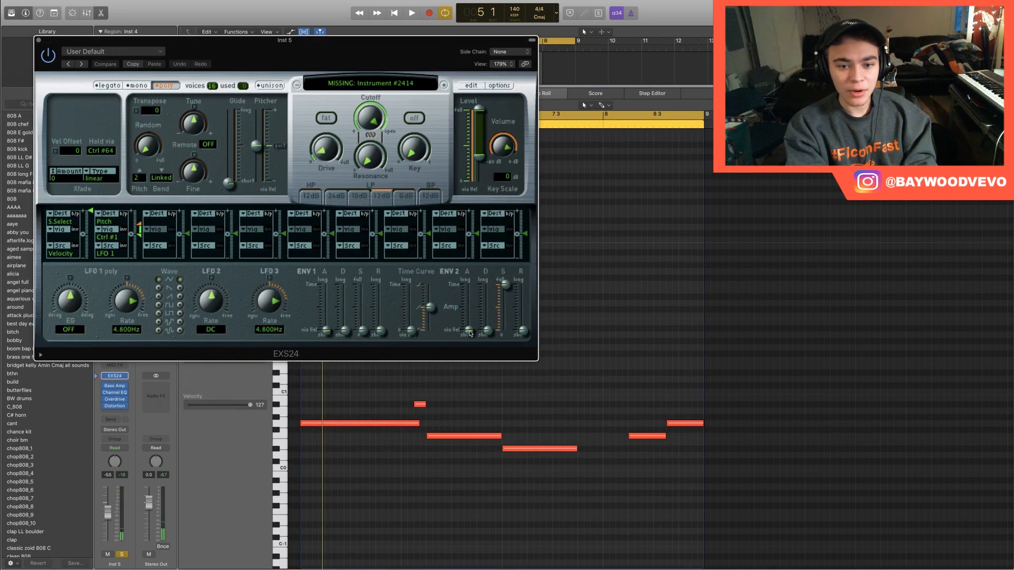
Step: Set the EXS24's ENV 2 sustain to zero and raise its decay to about the middle, auditioning the bass line
drag(470, 333, 471, 311)
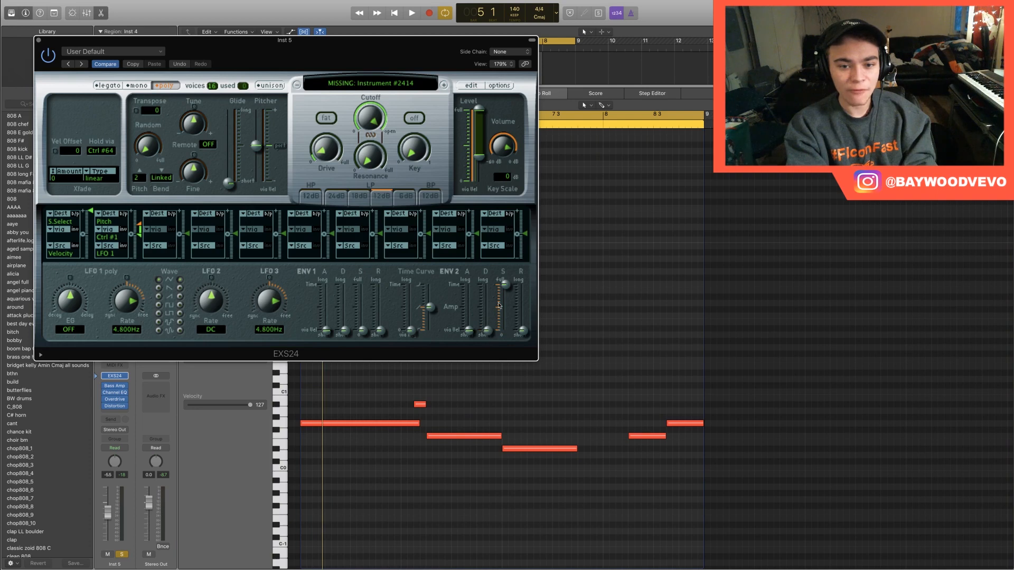
mouse_move(507, 286)
mouse_down()
mouse_move(508, 303)
mouse_move(508, 274)
mouse_up()
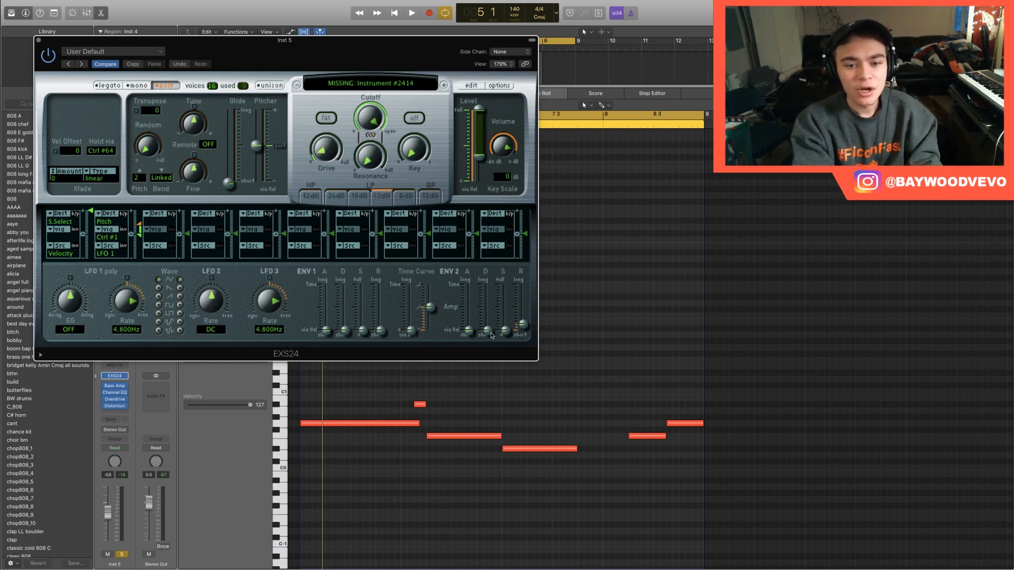
drag(487, 331, 494, 310)
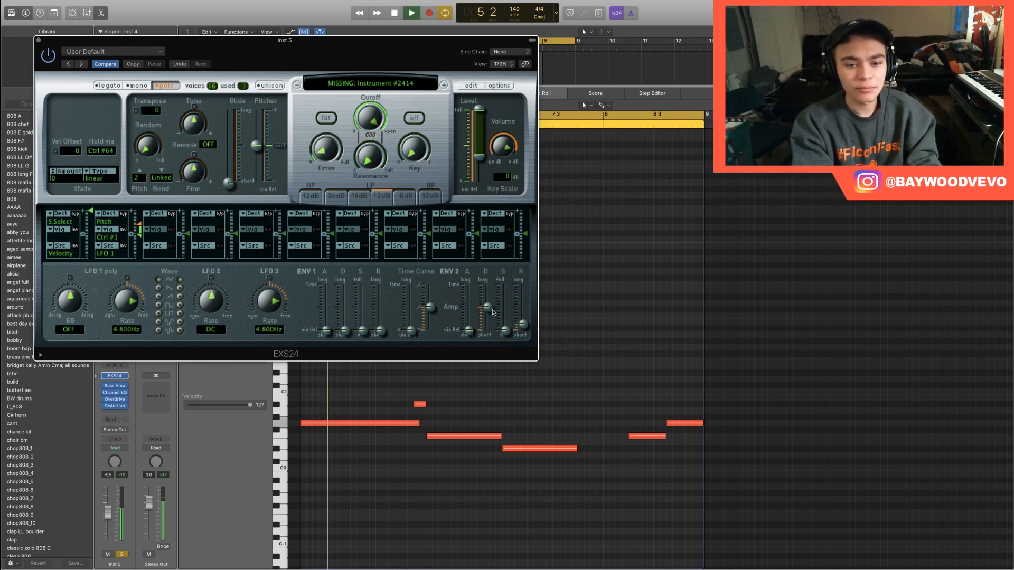
key(space)
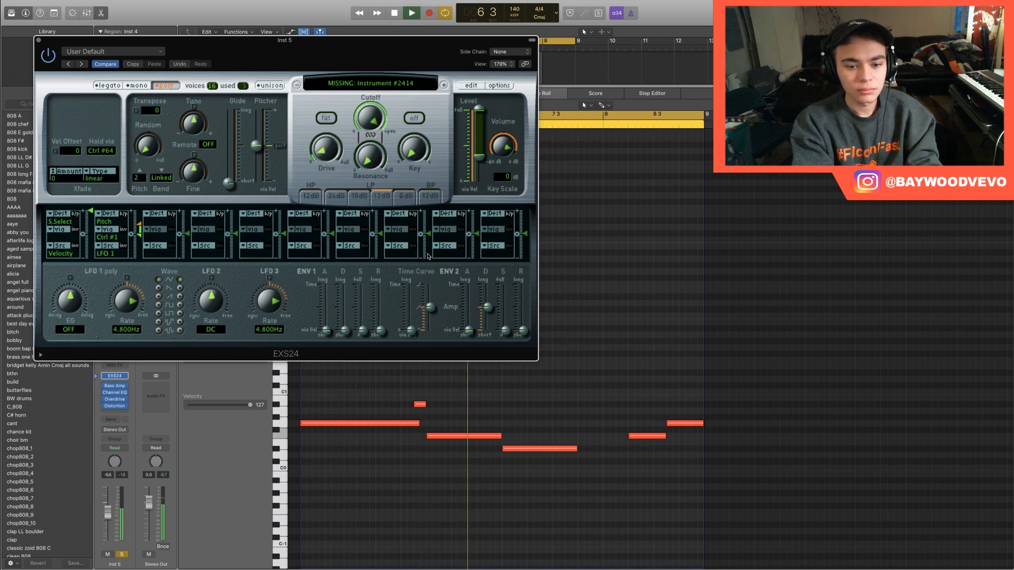
key(space)
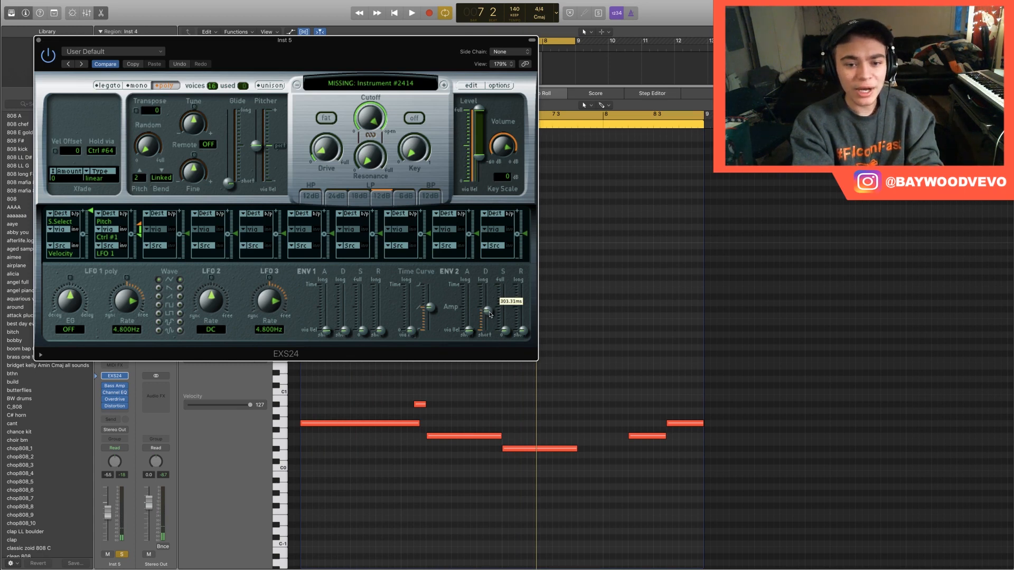
Step: Fine-tune the ENV 2 decay and raise its attack slightly while auditioning, and close the EXS24 window
drag(346, 53, 338, 49)
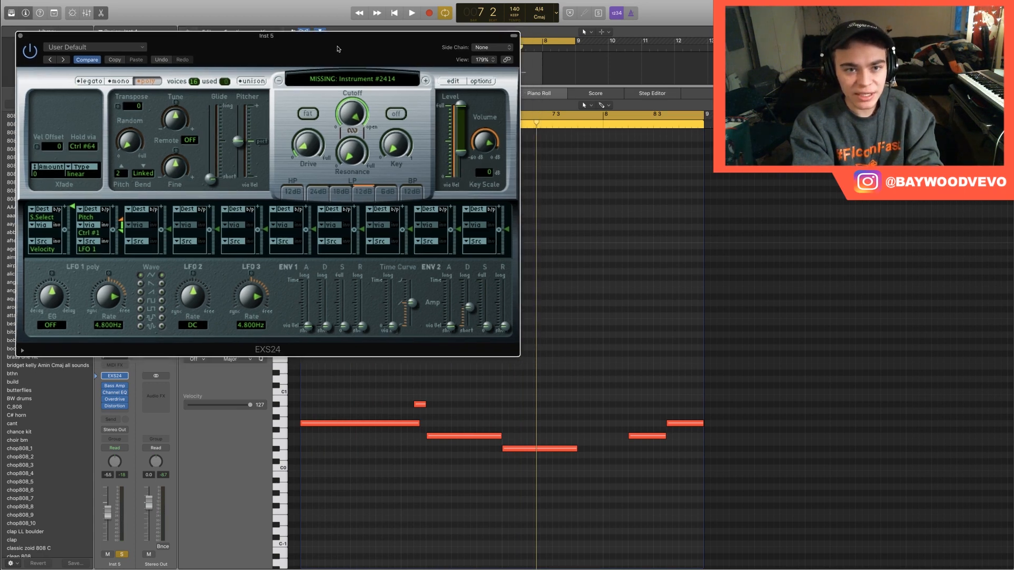
key(space)
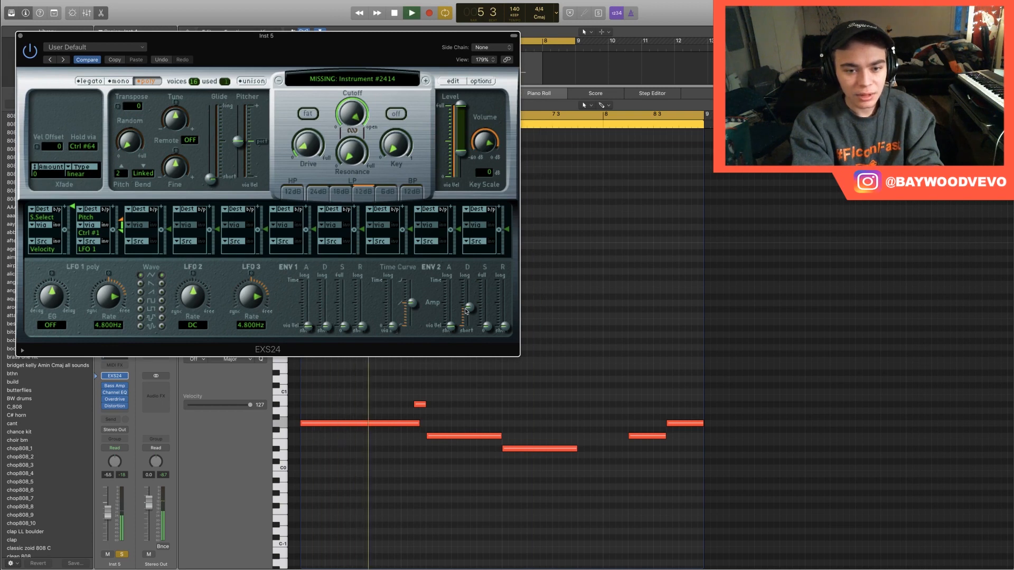
key(space)
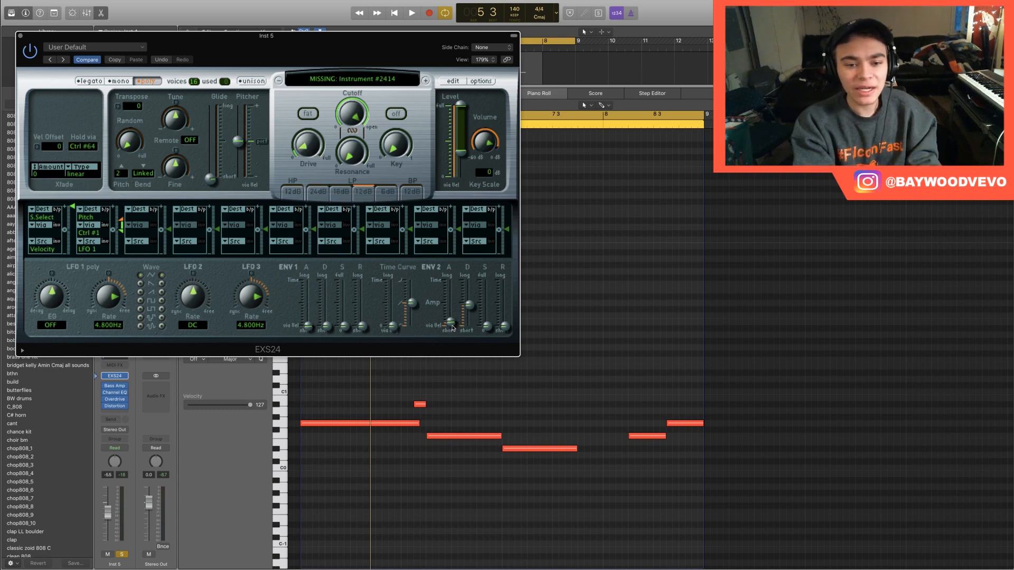
key(space)
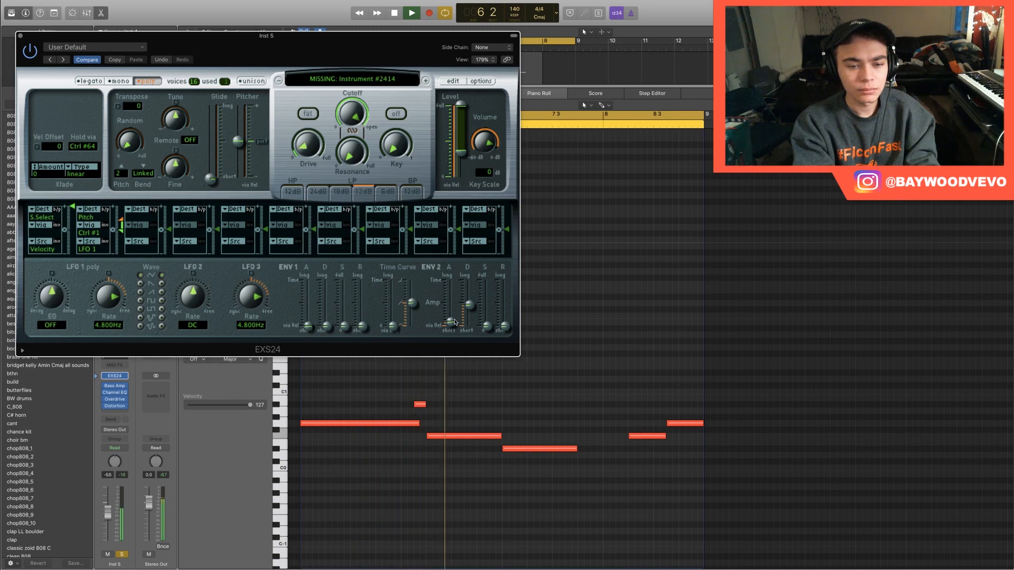
drag(175, 54, 432, 96)
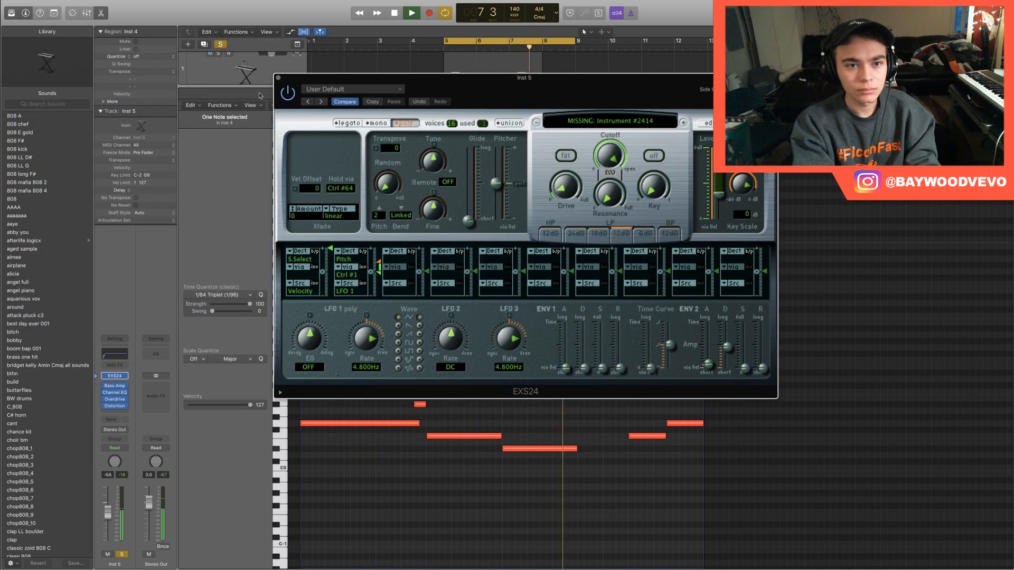
click(279, 78)
Step: Boost the low end in the Channel EQ by 5 dB at 41.5 Hz with a Q of 0.88 while auditioning
click(114, 357)
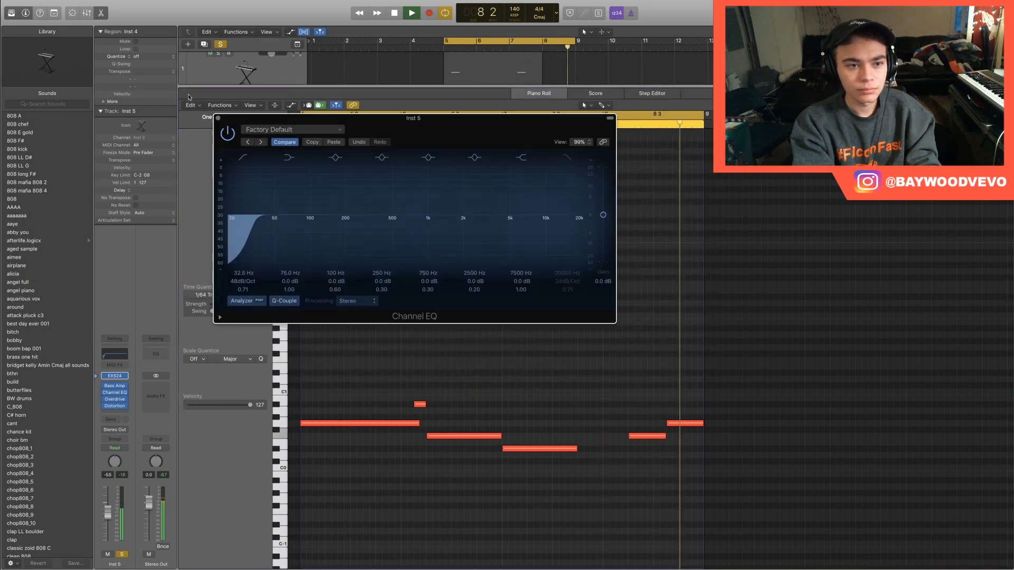
key(space)
drag(312, 232, 282, 217)
drag(334, 290, 334, 281)
key(space)
drag(280, 196, 265, 197)
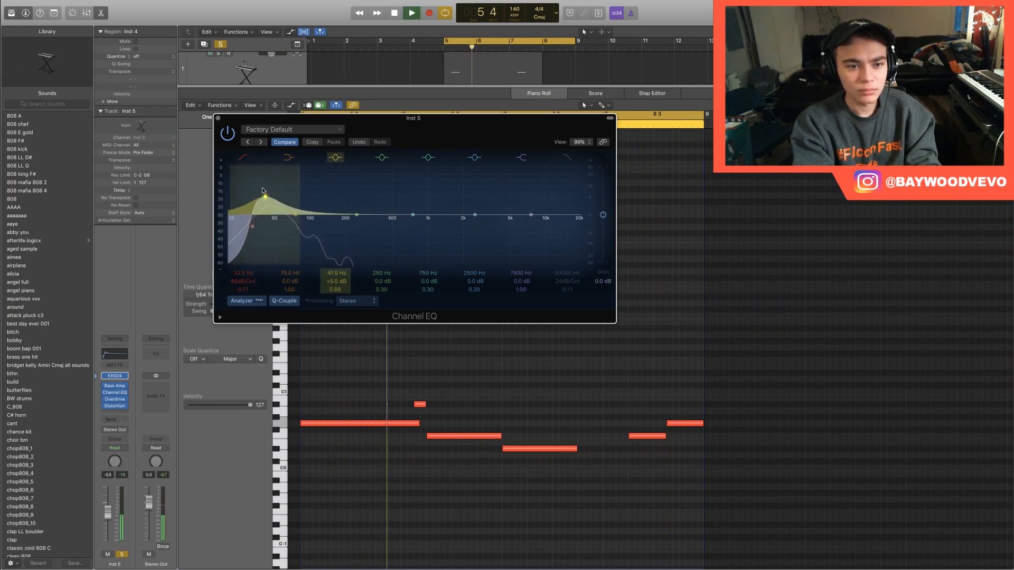
Step: Cut the Channel EQ by 2.5 dB at about 220 Hz with a Q of 0.67, audition it, and close the EQ window
drag(357, 215, 349, 239)
key(space)
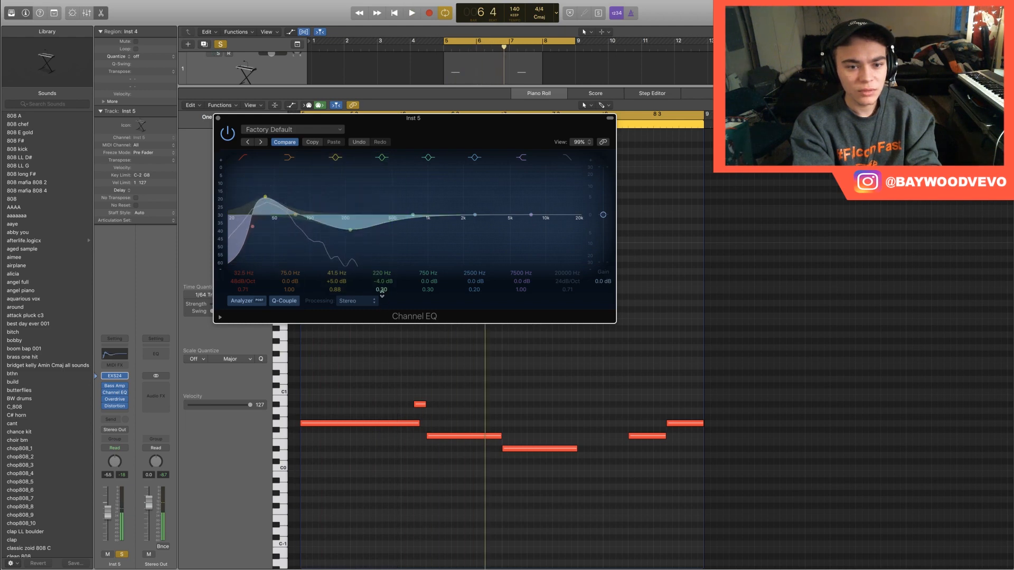
drag(381, 291, 380, 280)
drag(338, 246, 337, 243)
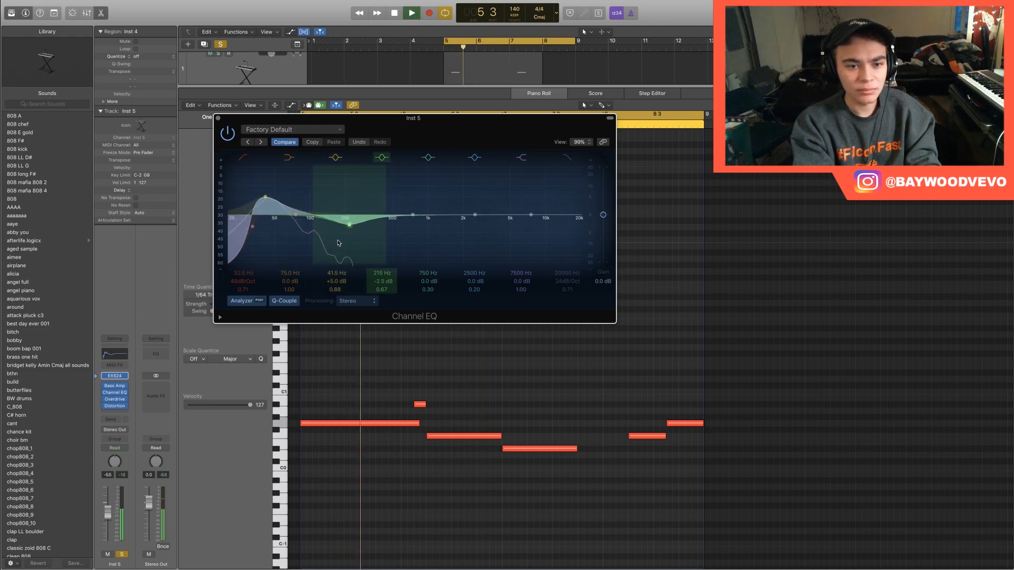
key(space)
key(space)
click(215, 117)
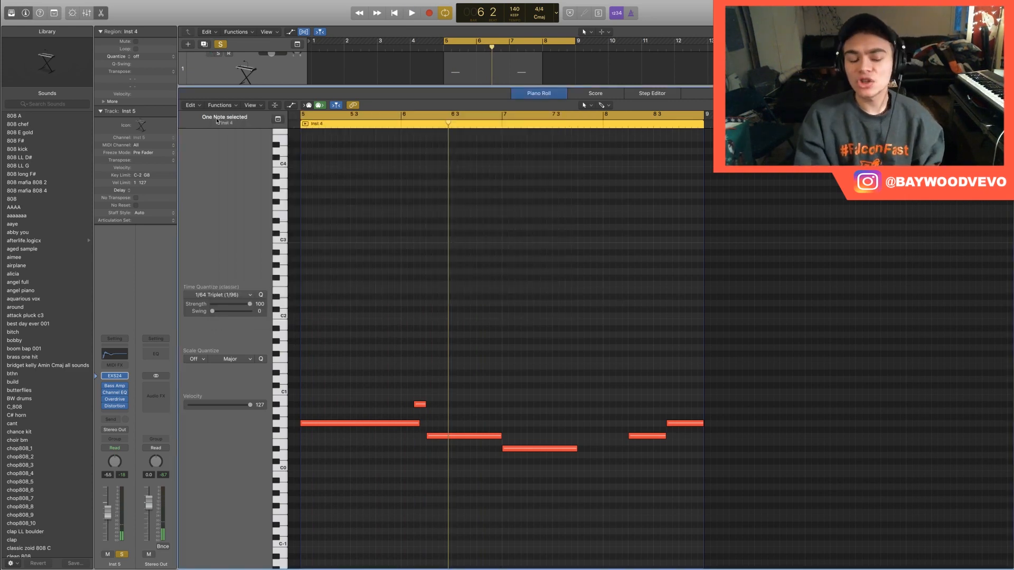
Step: Hide the Piano Roll, unsolo Inst 5, and play the full arrangement with the cycle starting at bar 3
key(e)
drag(443, 41, 378, 73)
key(space)
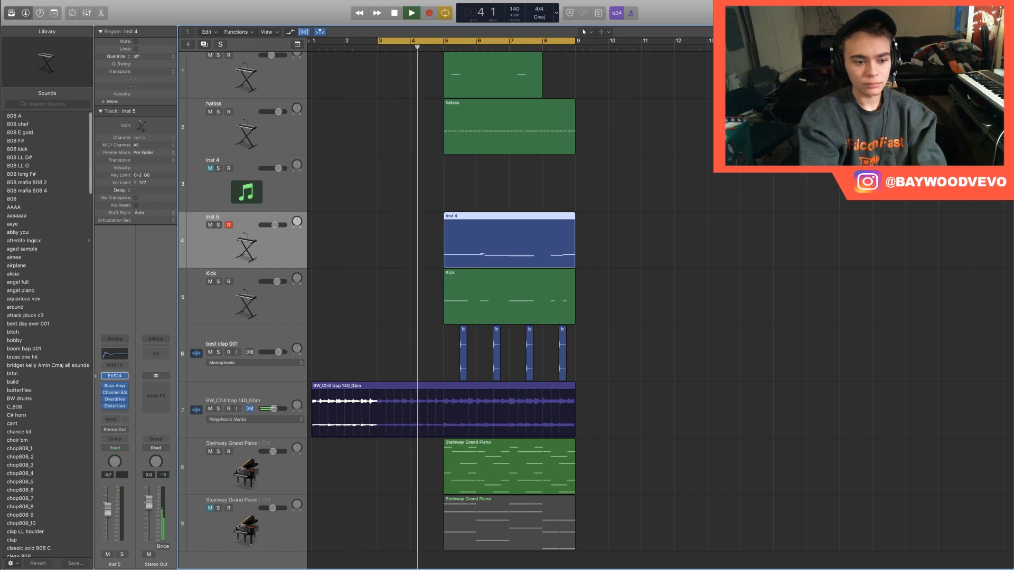
Step: Raise the Inst 5 fader to -2.7 dB, stop playback, and move the cycle start to bar 5
drag(105, 515, 105, 510)
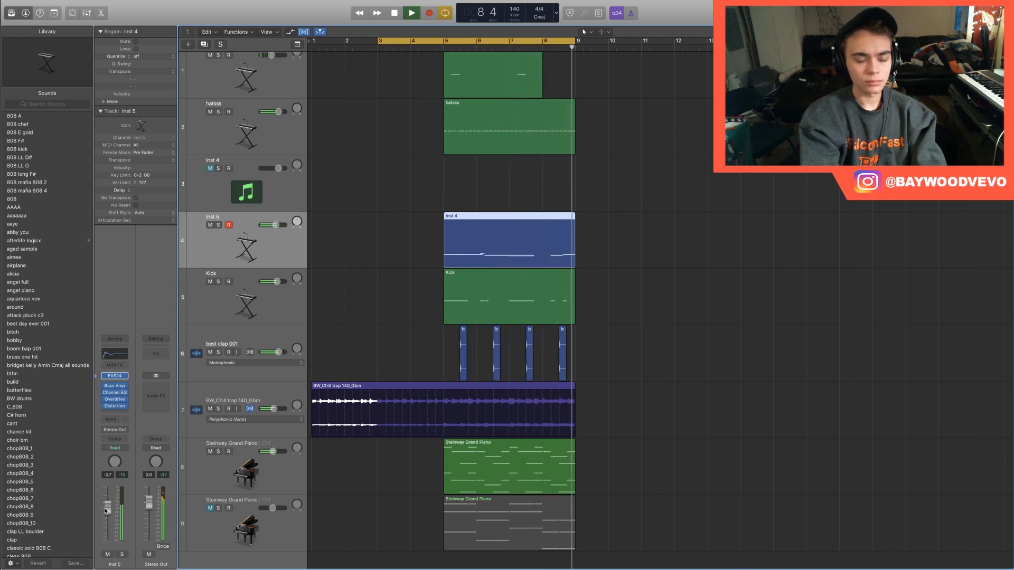
key(space)
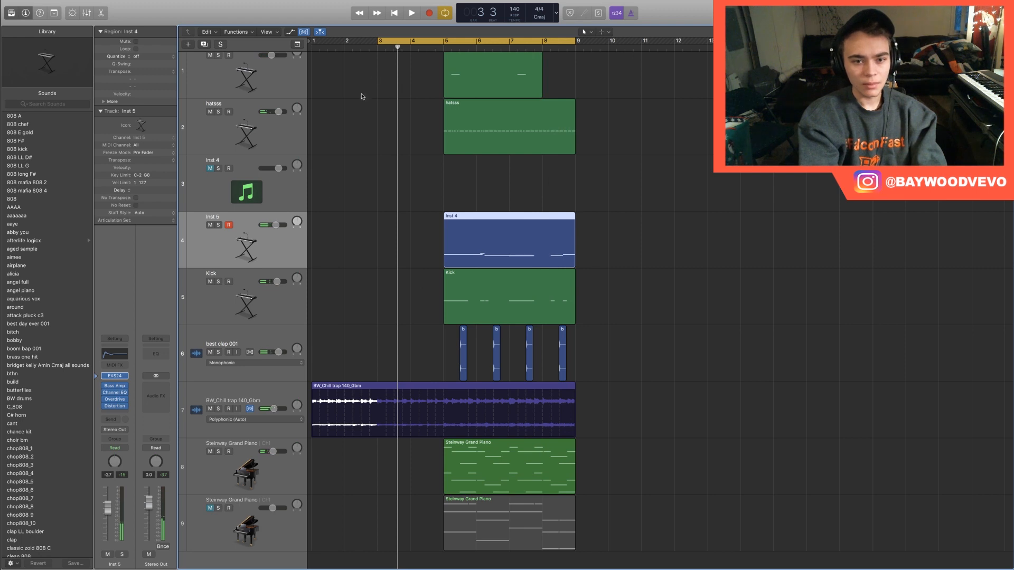
drag(380, 44, 445, 44)
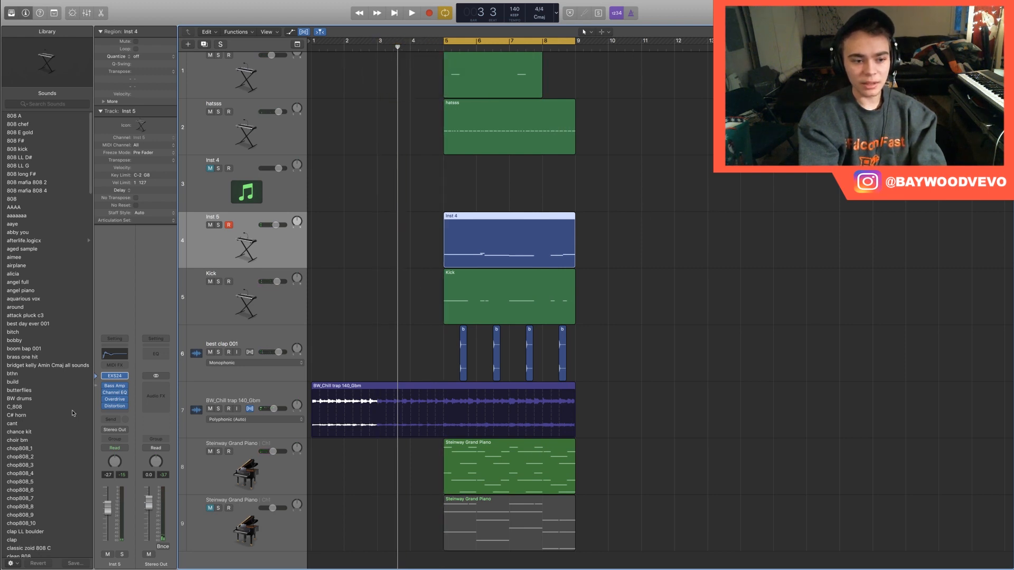
Step: Try a longer ENV 2 decay and then full sustain in the EXS24 while auditioning the full mix
click(115, 375)
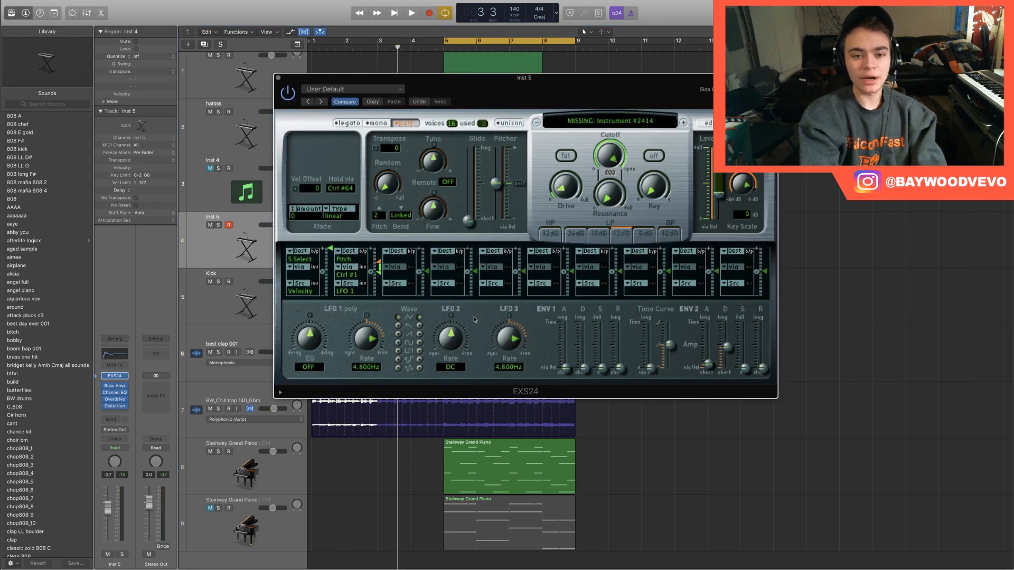
drag(734, 349, 732, 325)
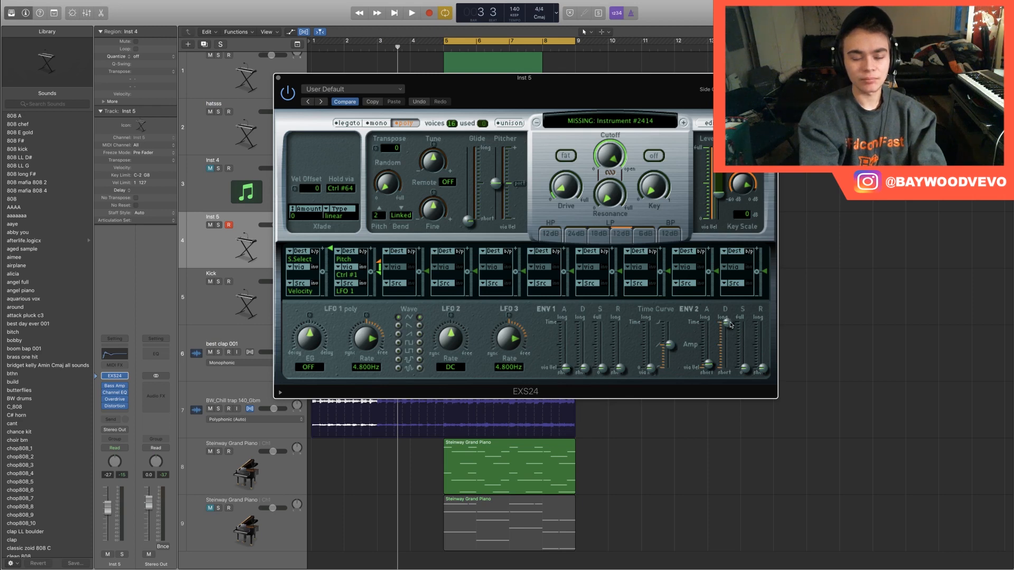
key(space)
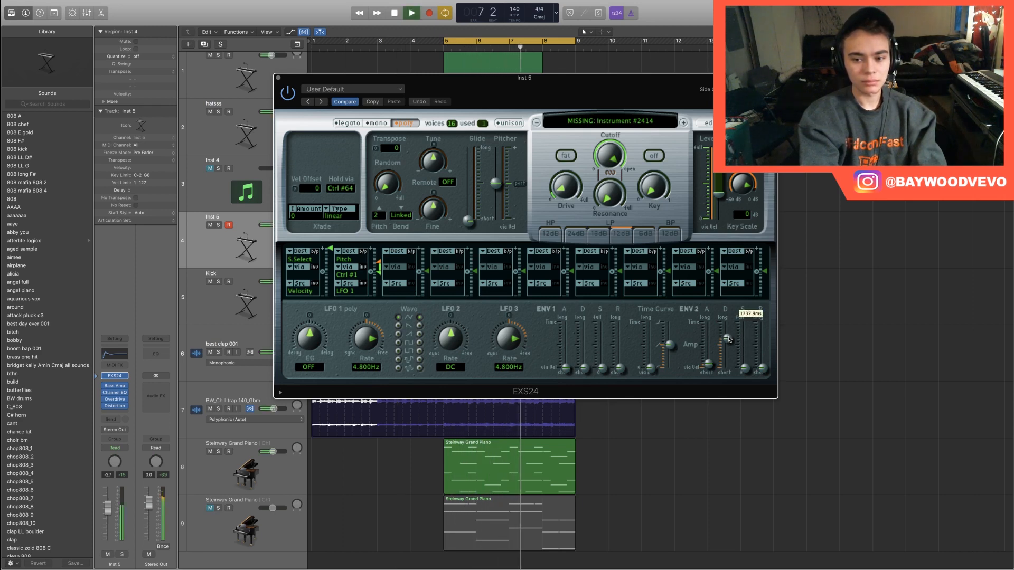
mouse_move(731, 325)
mouse_down()
mouse_move(730, 391)
mouse_move(745, 323)
mouse_up()
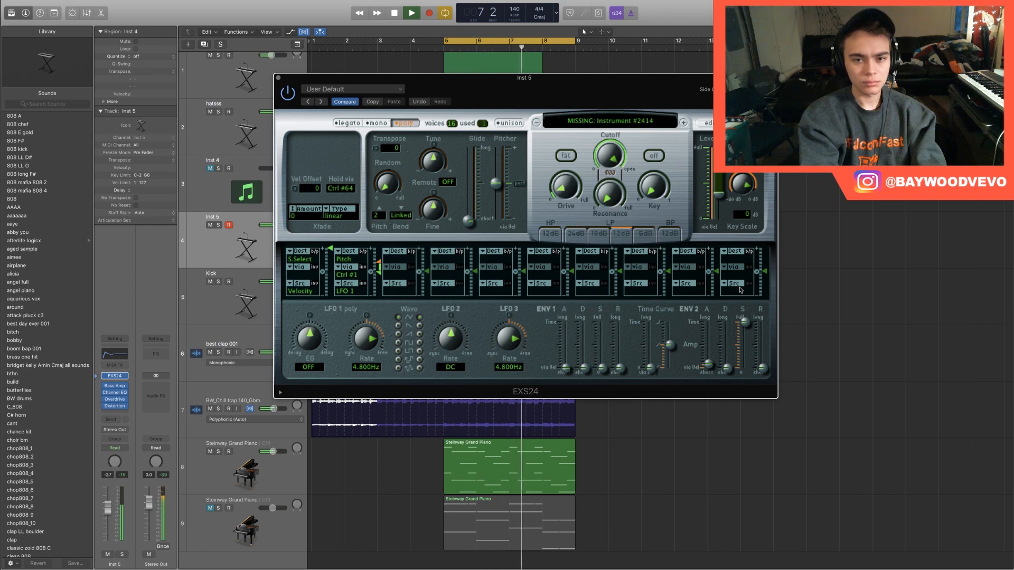
key(space)
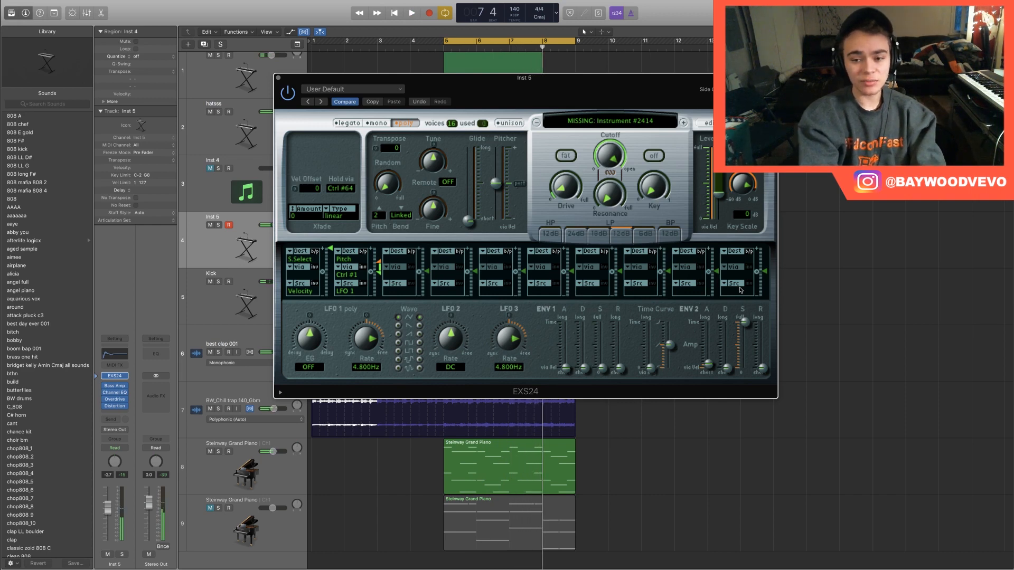
Step: Raise the Inst 5 fader to -1.7 dB, set ENV 2 to zero sustain and medium decay while auditioning, and close the EXS24 window
key(space)
click(106, 522)
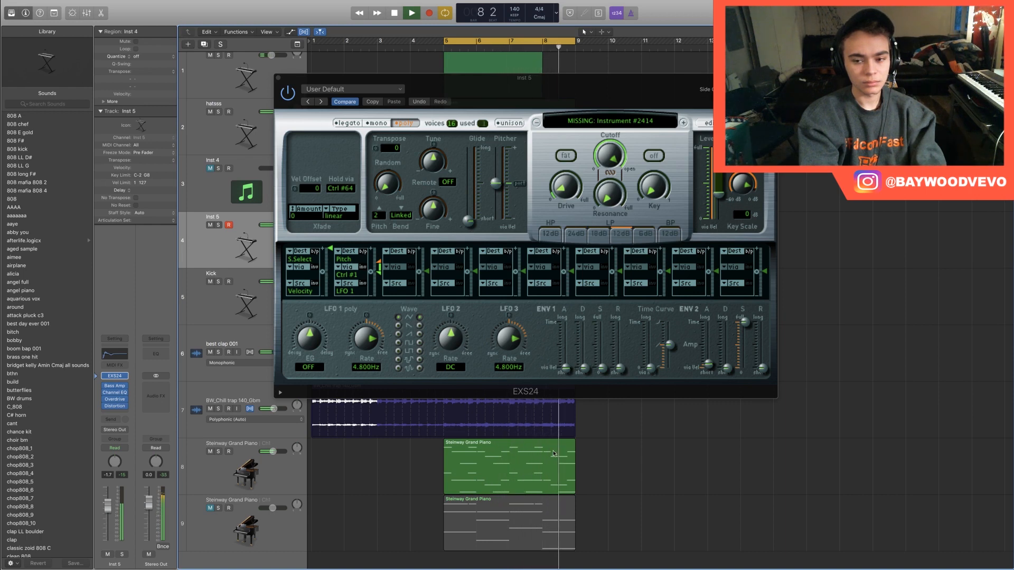
drag(748, 325, 728, 416)
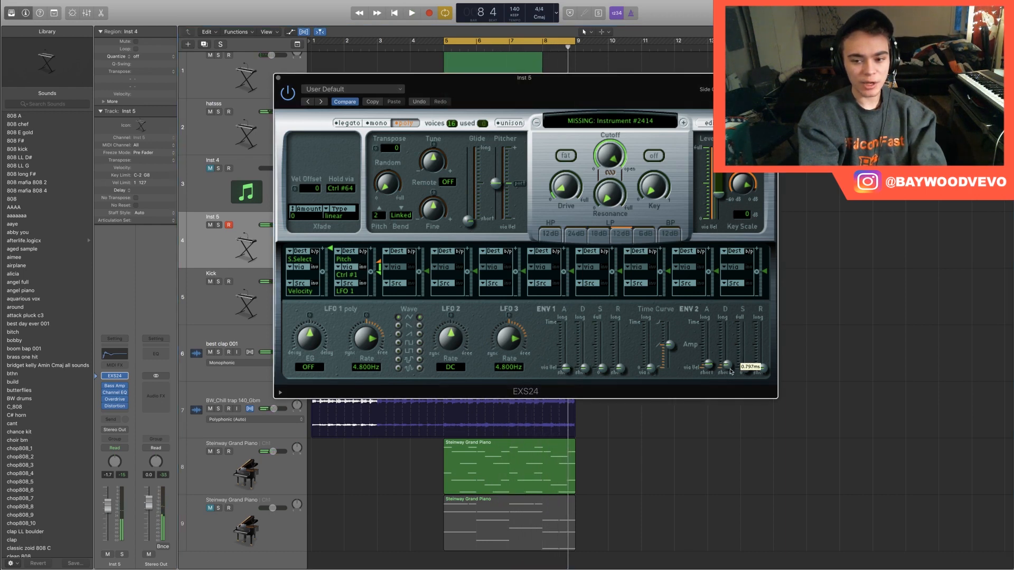
drag(731, 371, 732, 355)
key(space)
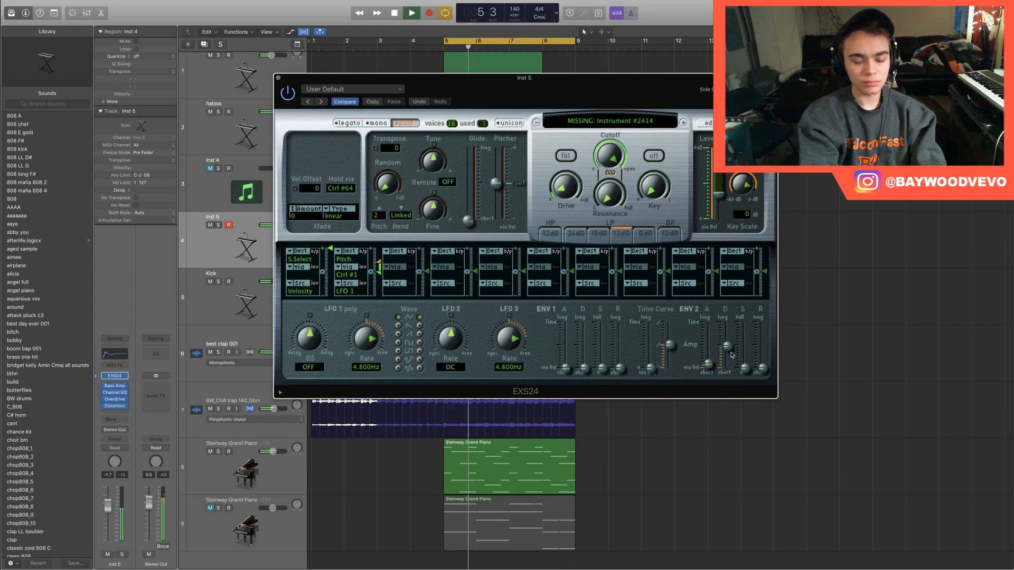
key(space)
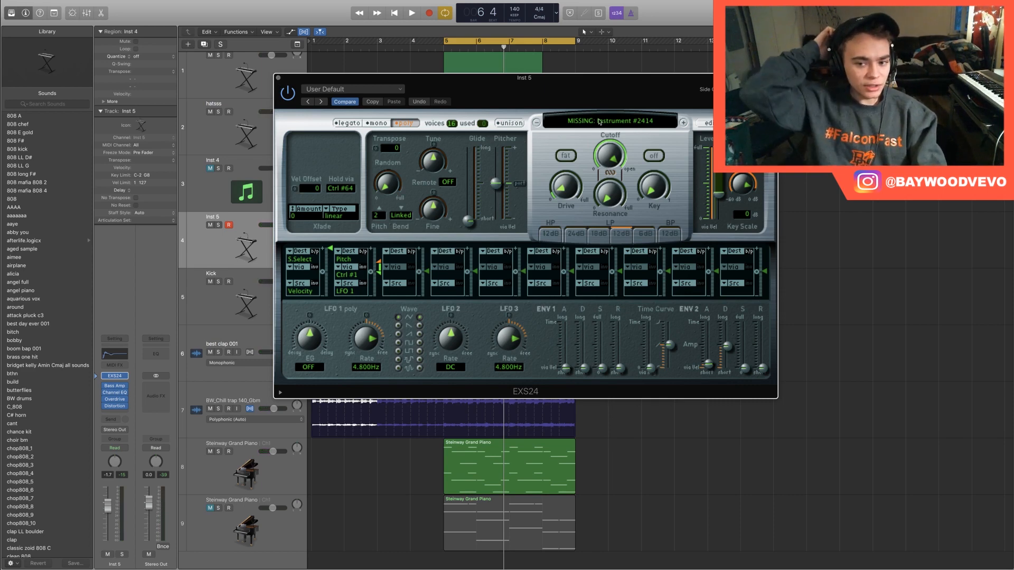
drag(597, 108, 564, 104)
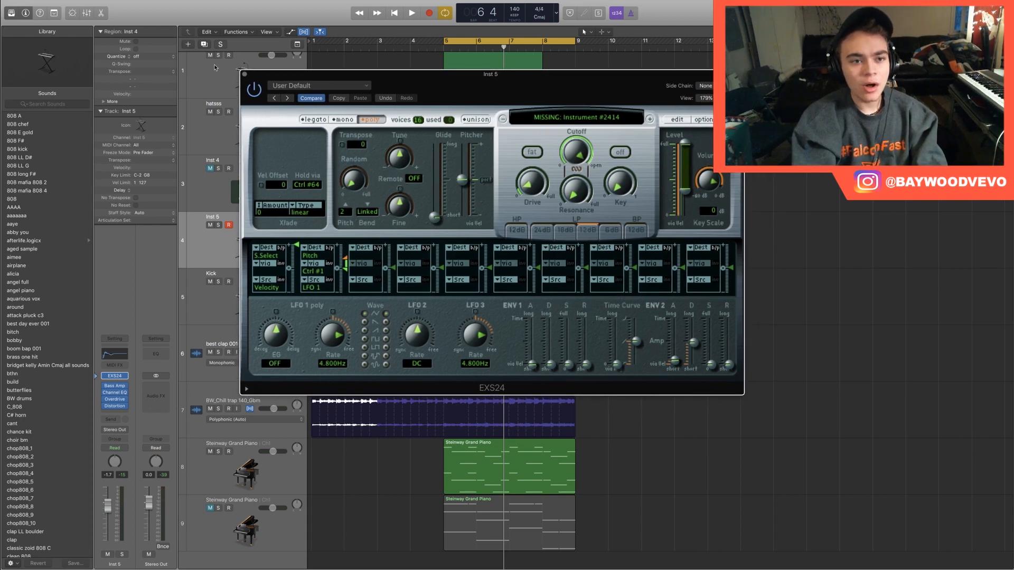
click(244, 75)
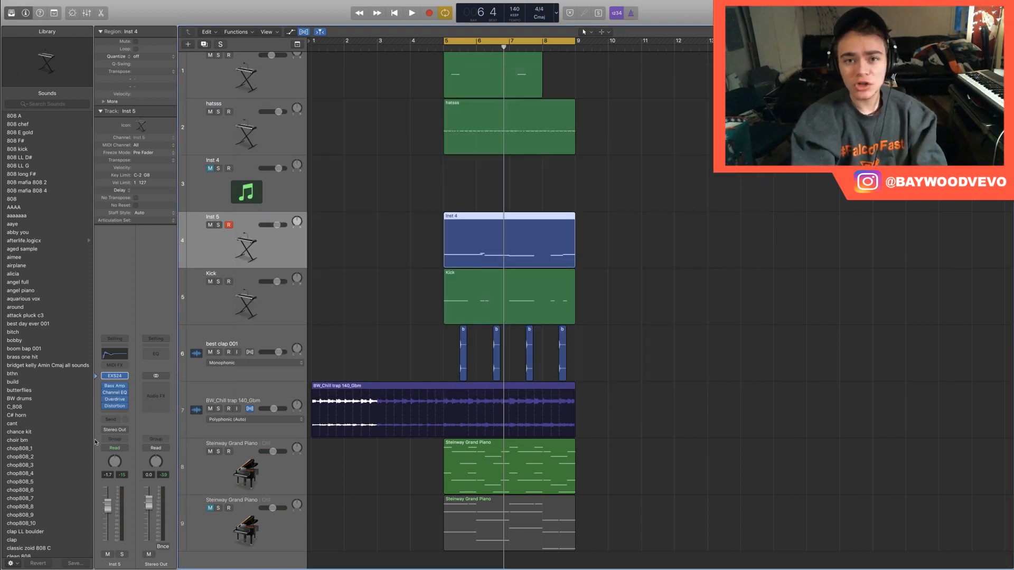
mouse_move(1, 5)
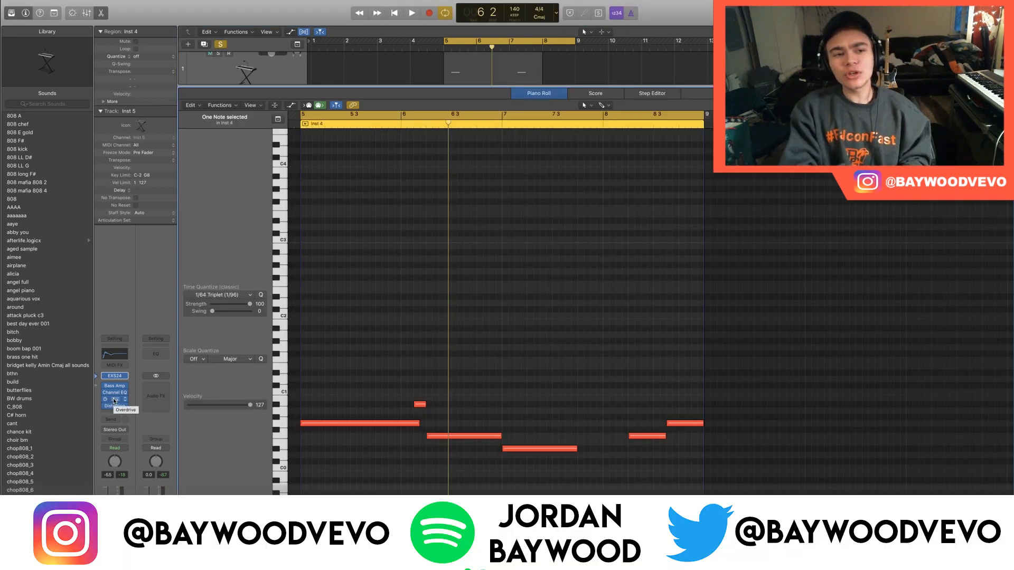